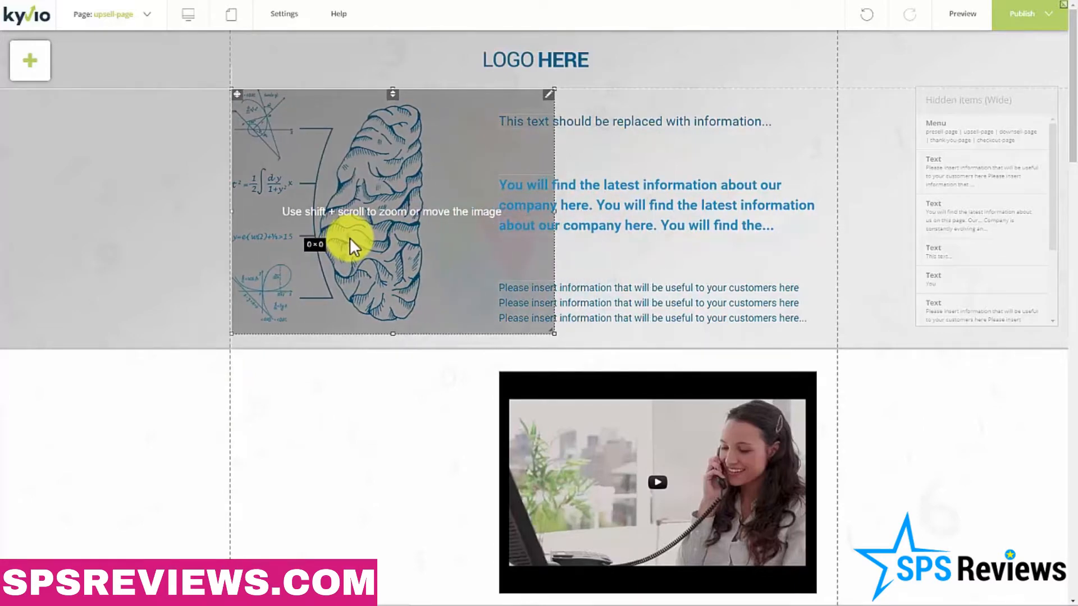
# Change the style of the top text line "This text should be replaced with information..." to Heading 2 and finish text editing
pyautogui.moveTo(349, 237); pyautogui.dragTo(349, 238)
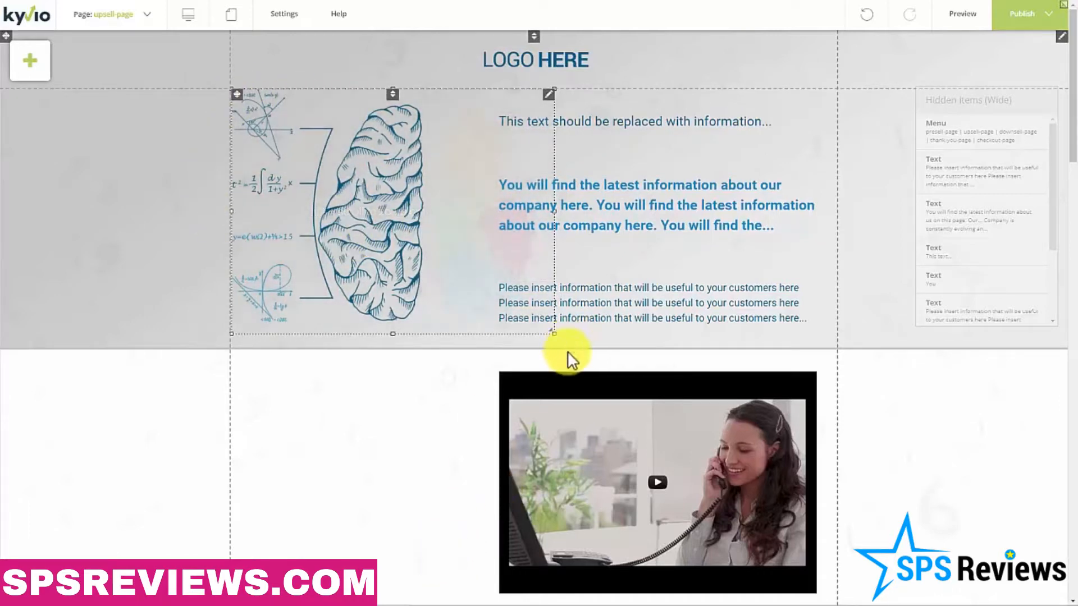
pyautogui.click(623, 123)
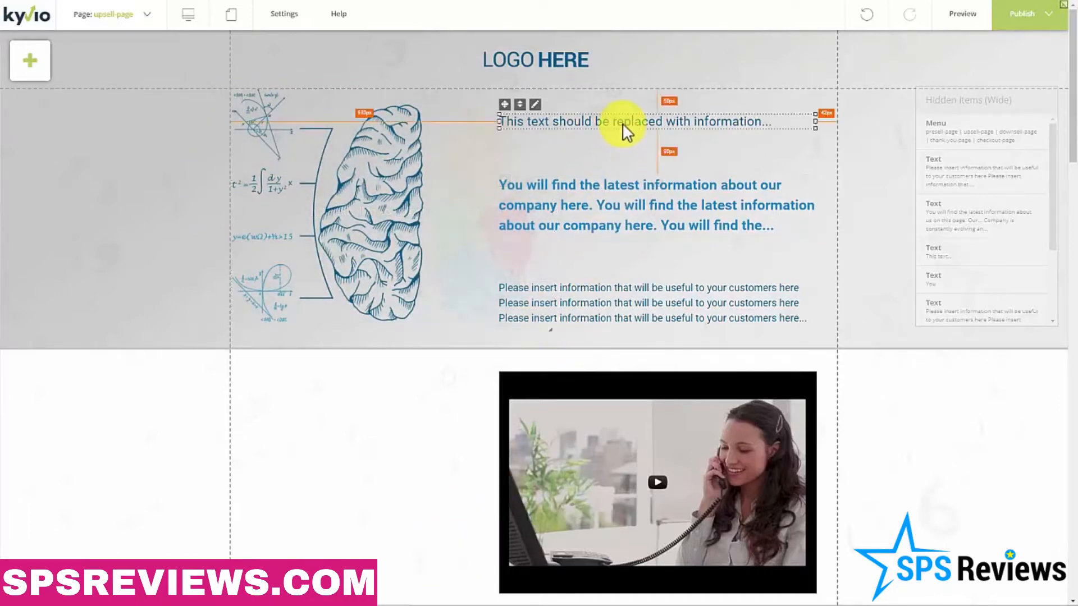
pyautogui.rightClick(536, 112)
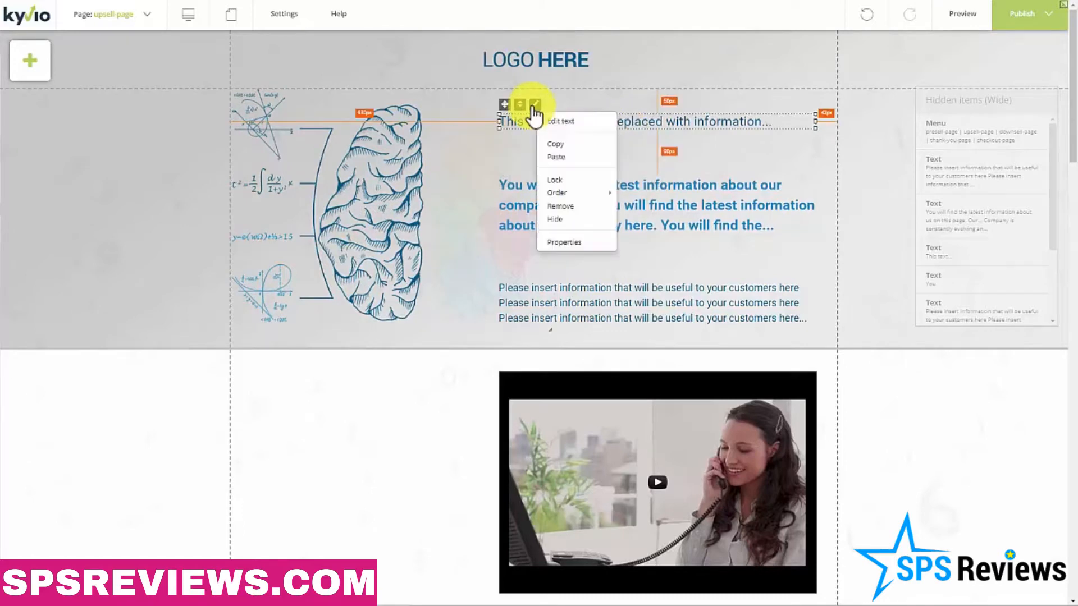
pyautogui.click(556, 120)
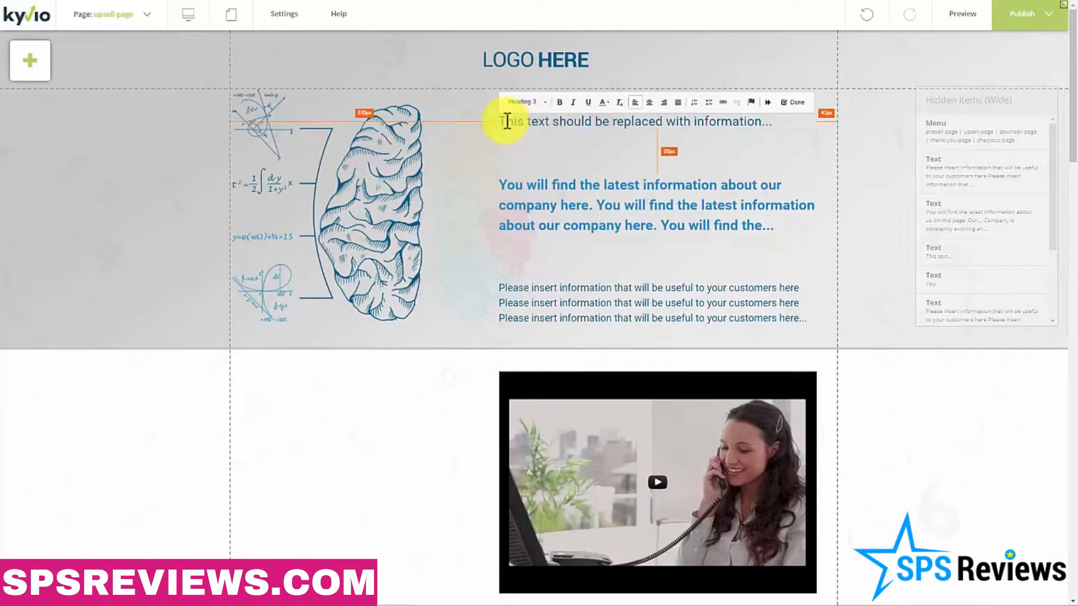
pyautogui.moveTo(513, 122); pyautogui.dragTo(682, 119)
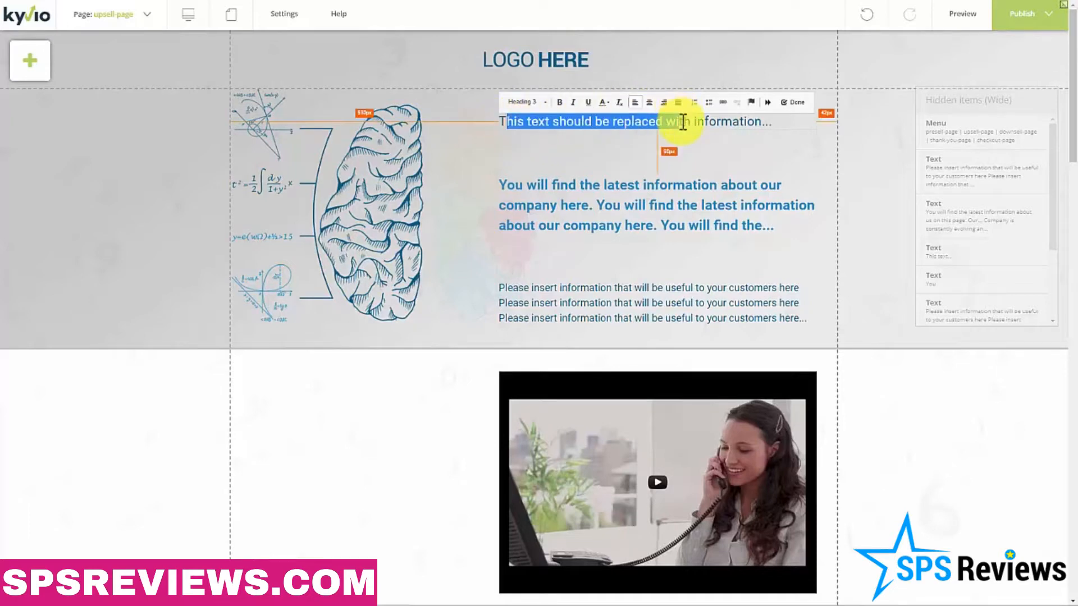
pyautogui.hotkey('ctrl', 'a')
pyautogui.click(540, 103)
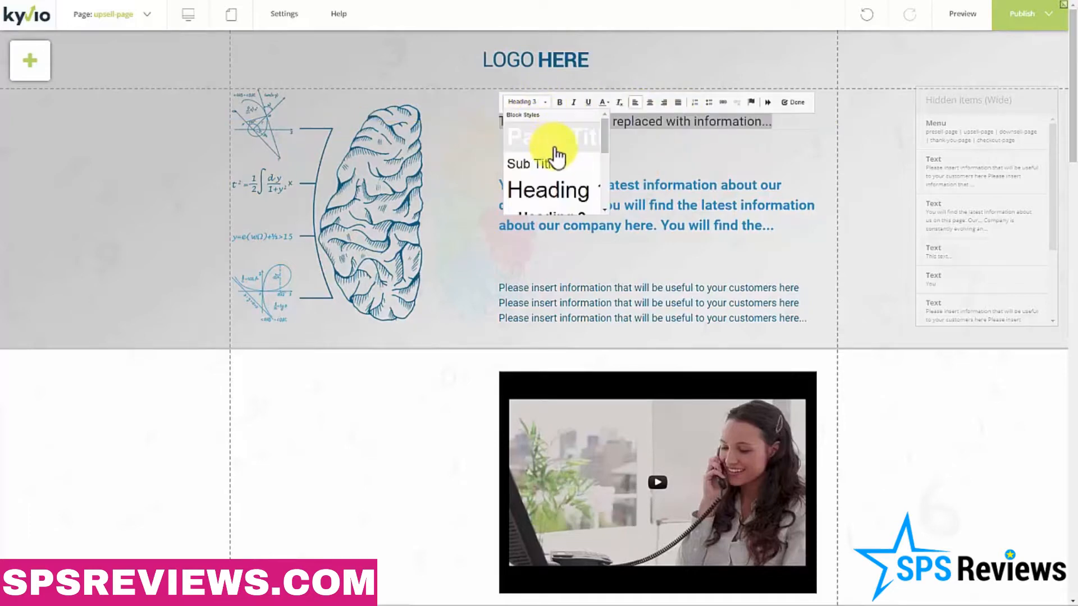
pyautogui.scroll(-3, 604, 163)
pyautogui.scroll(2, 604, 163)
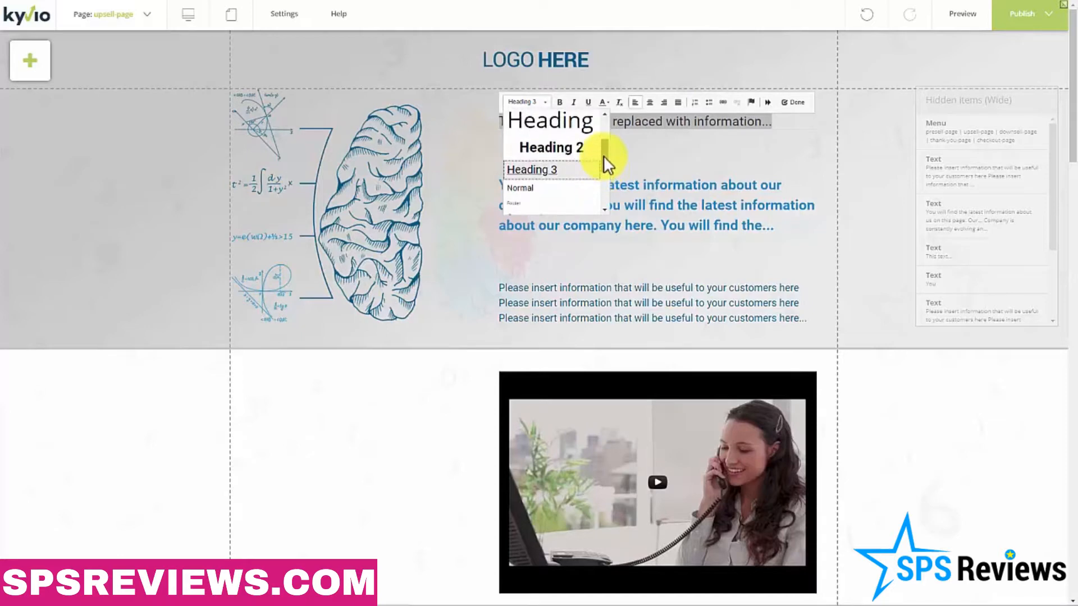
pyautogui.click(583, 159)
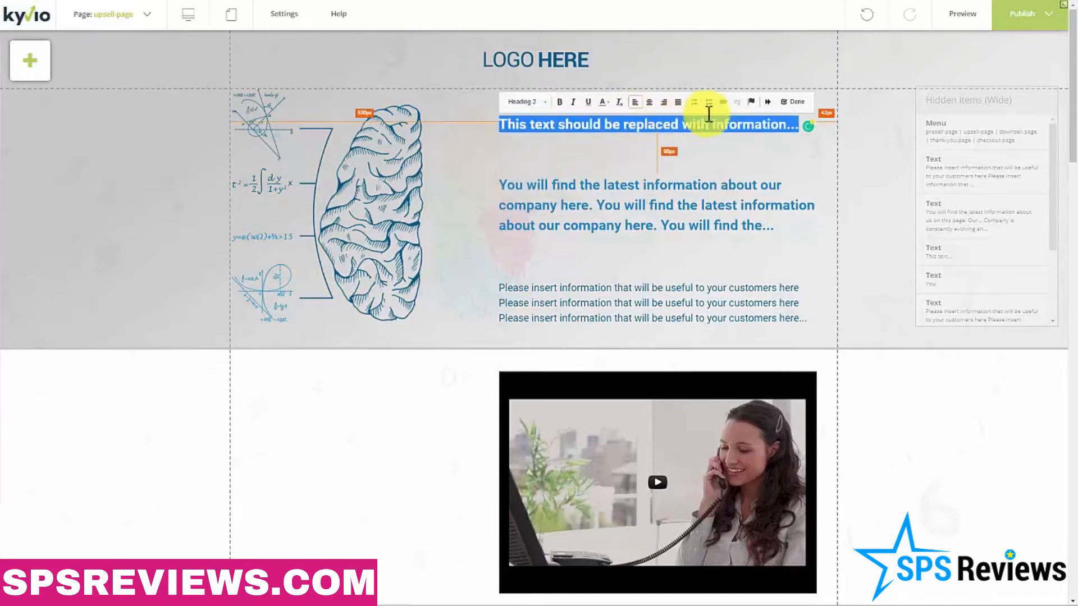
pyautogui.click(790, 105)
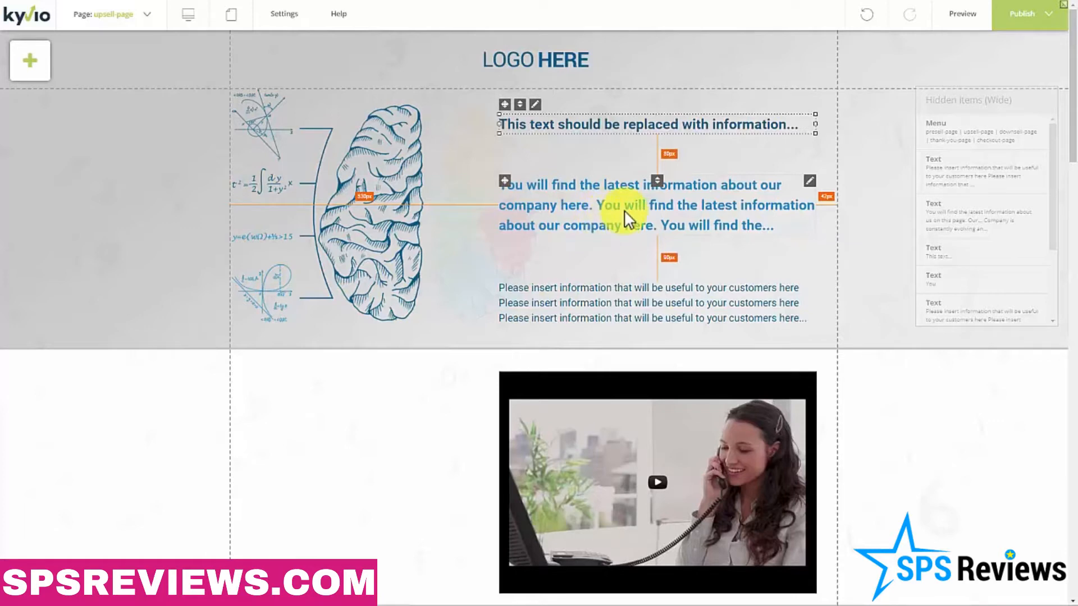
# Move the blue three-line paragraph slightly up towards the heading and adjust the position of the customer information text below it
pyautogui.moveTo(627, 207)
pyautogui.mouseDown()
pyautogui.moveTo(618, 186)
pyautogui.moveTo(625, 213)
pyautogui.moveTo(625, 201)
pyautogui.mouseUp()
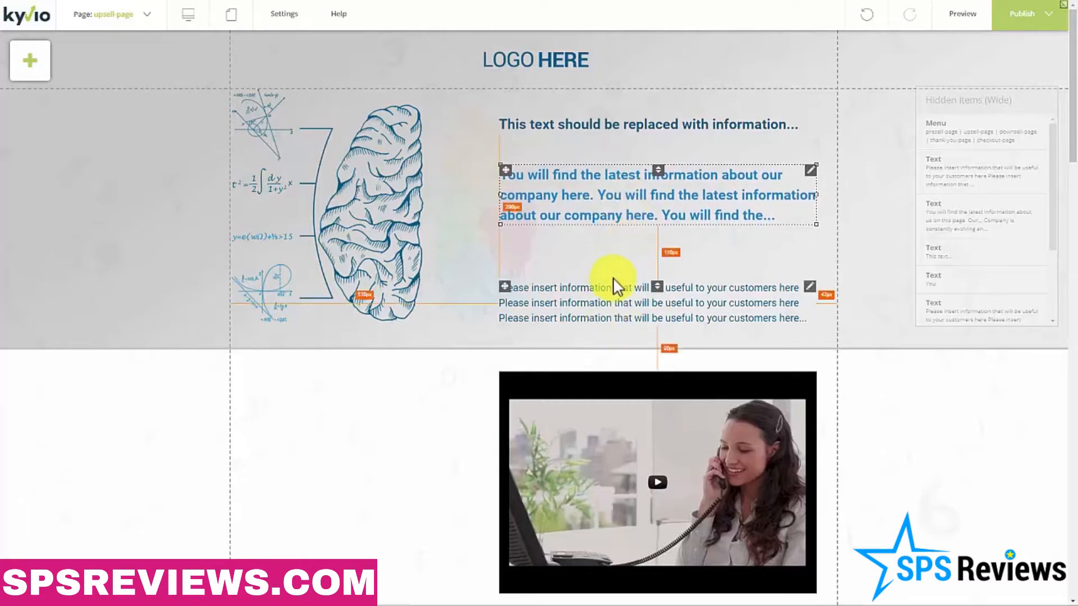
pyautogui.click(614, 308)
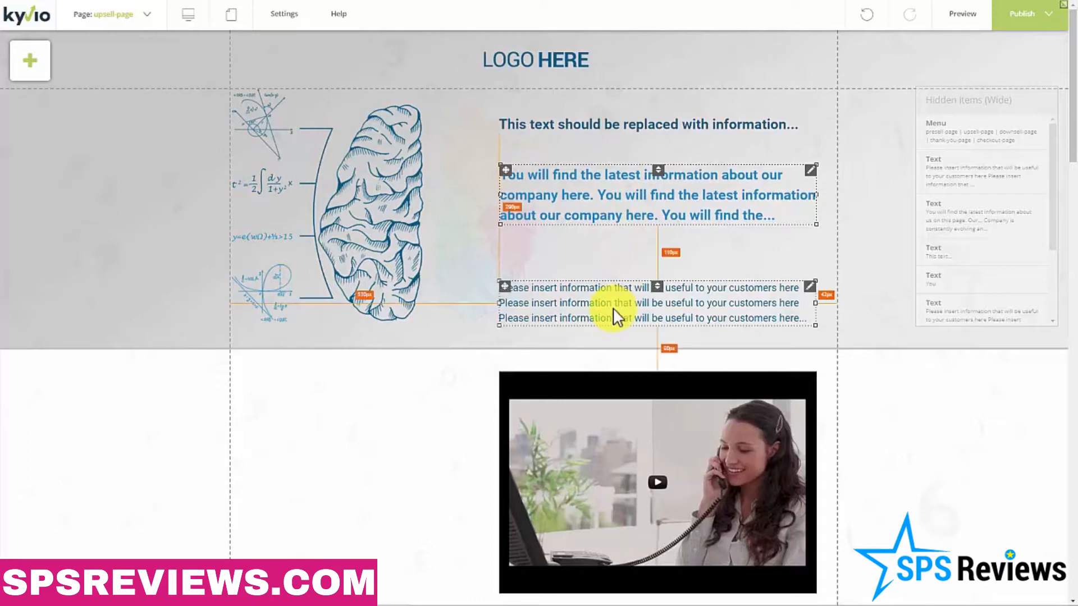
pyautogui.moveTo(612, 296)
pyautogui.mouseDown()
pyautogui.moveTo(614, 287)
pyautogui.moveTo(613, 308)
pyautogui.mouseUp()
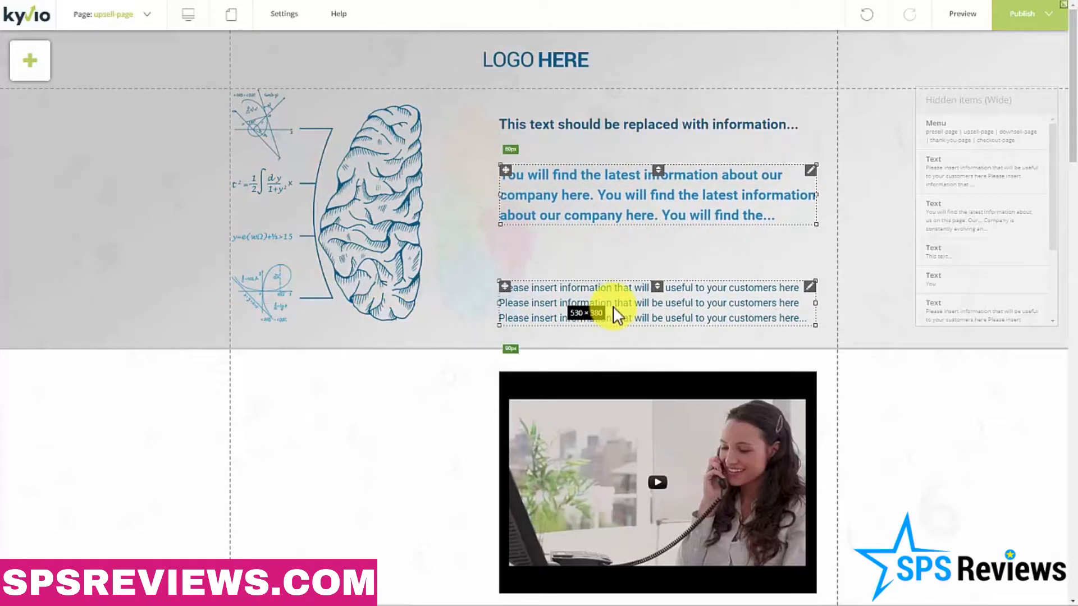
# Centre the upper video and the START LEARNING button horizontally on the page, and shorten their white section slightly from below
pyautogui.scroll(-5, 540, 360)
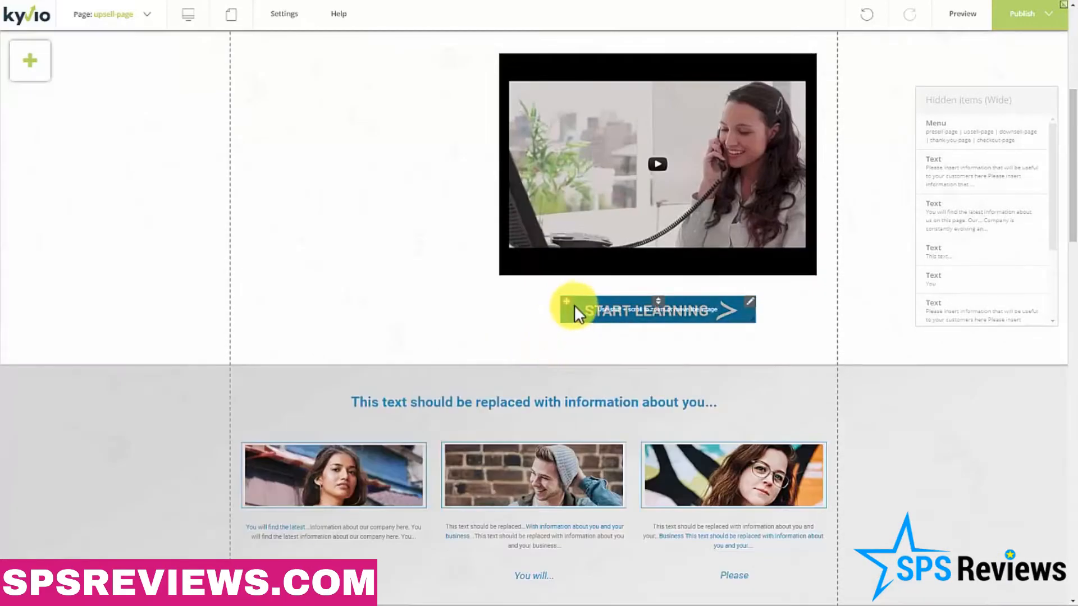
pyautogui.scroll(5, 596, 323)
pyautogui.scroll(-3, 850, 393)
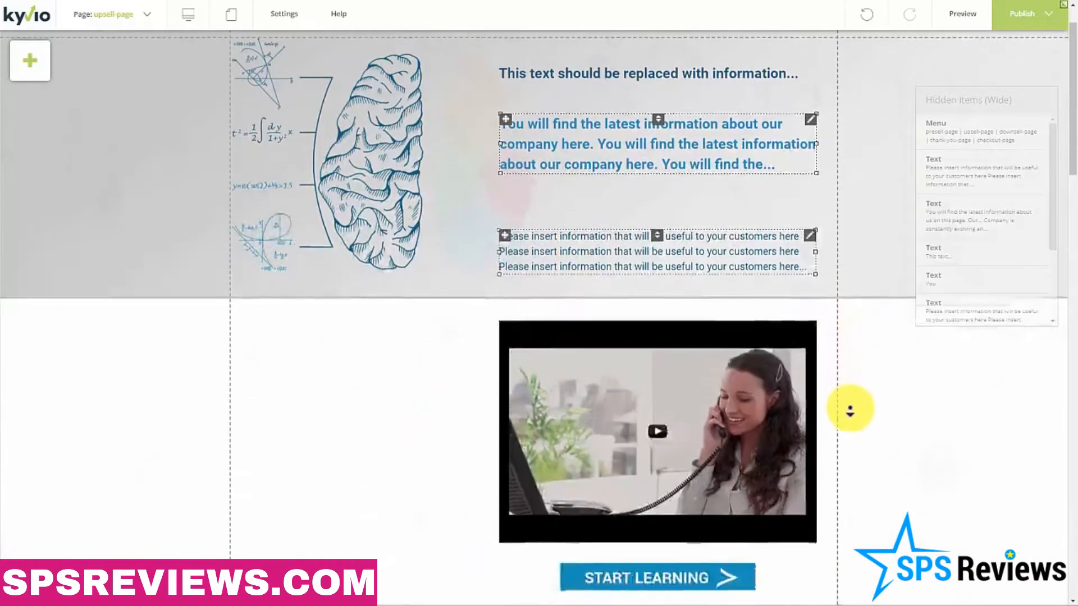
pyautogui.moveTo(633, 335); pyautogui.dragTo(510, 333)
pyautogui.moveTo(609, 510); pyautogui.dragTo(486, 509)
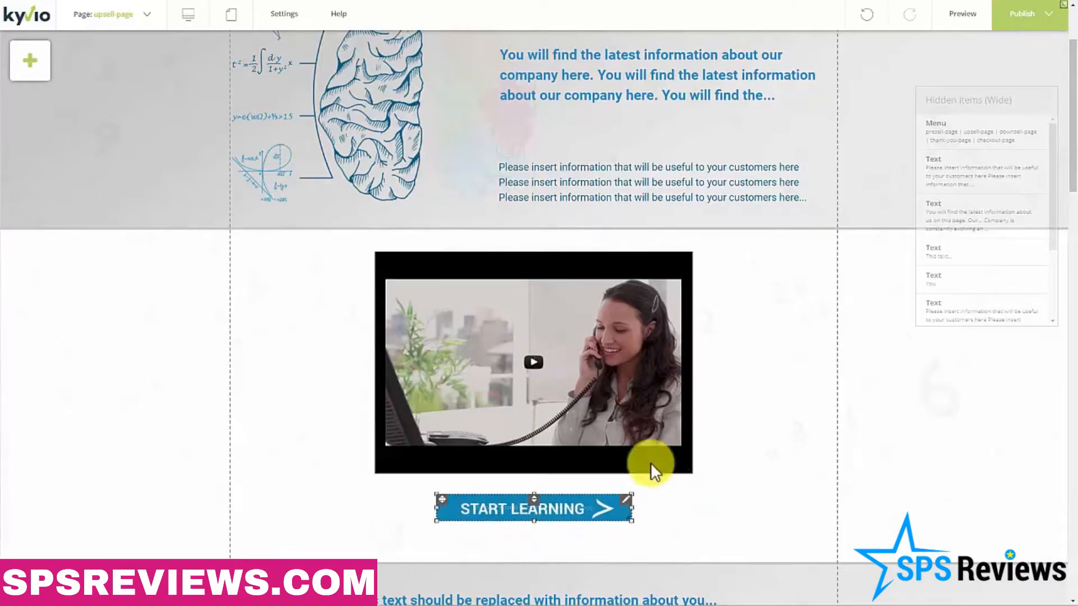
pyautogui.moveTo(533, 563); pyautogui.dragTo(531, 544)
# Nudge the grey three-picture section with its heading, pictures and texts upwards, and extend the blue section's upper edge to meet it
pyautogui.scroll(-5, 531, 544)
pyautogui.click(550, 283)
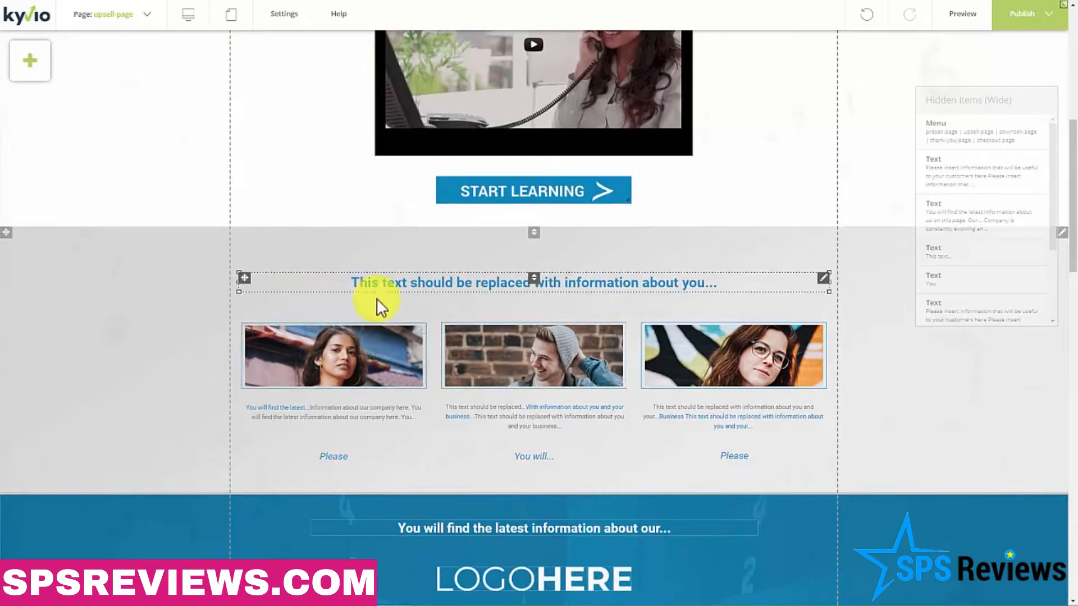
pyautogui.moveTo(673, 475)
pyautogui.mouseDown()
pyautogui.moveTo(668, 452)
pyautogui.moveTo(675, 475)
pyautogui.mouseUp()
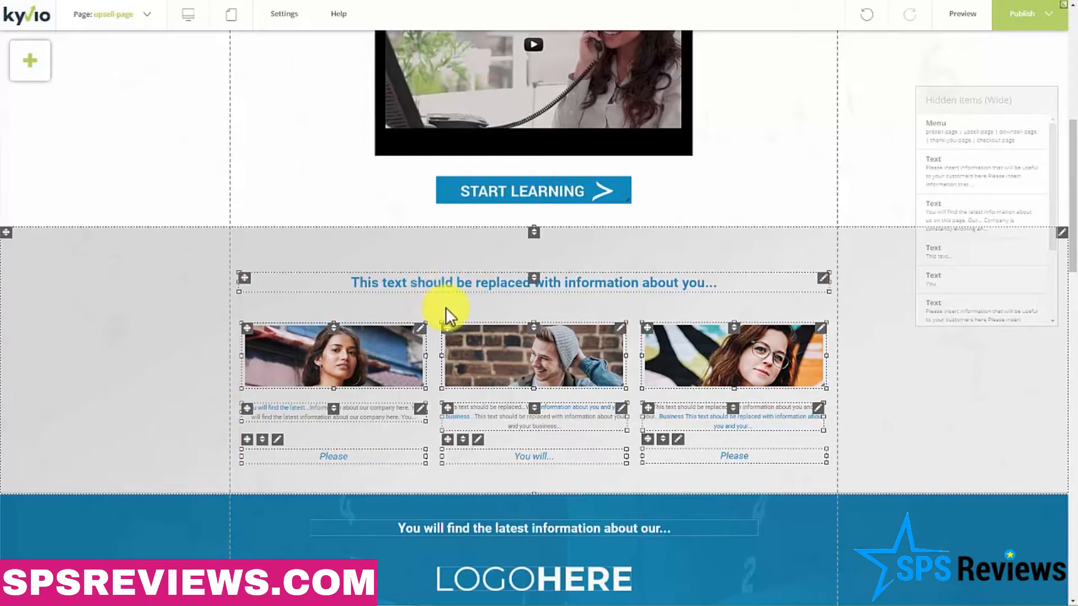
pyautogui.press('Up')
pyautogui.press('Up')
pyautogui.press('Up')
pyautogui.press('Up')
pyautogui.press('Up')
pyautogui.press('Up')
pyautogui.press('Up')
pyautogui.press('Up')
pyautogui.press('Up')
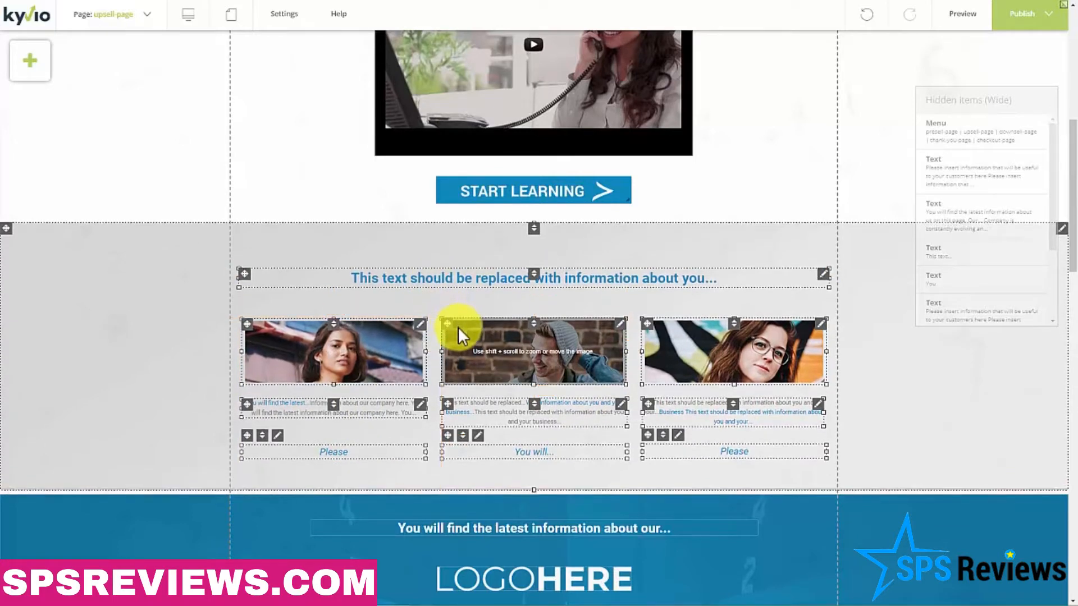
pyautogui.press('Up')
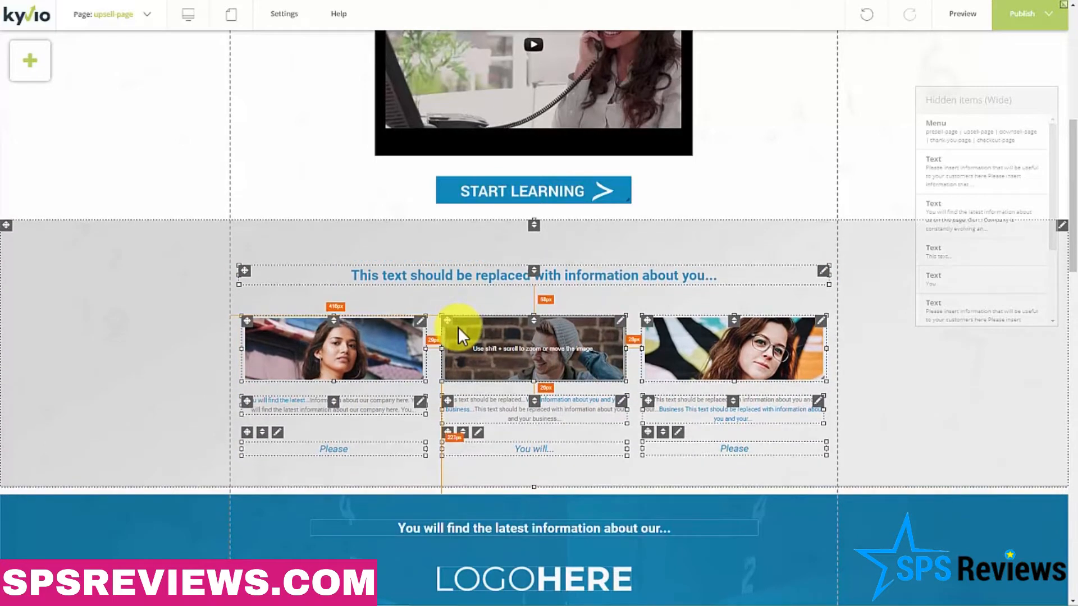
pyautogui.click(509, 238)
pyautogui.moveTo(510, 238); pyautogui.dragTo(536, 241)
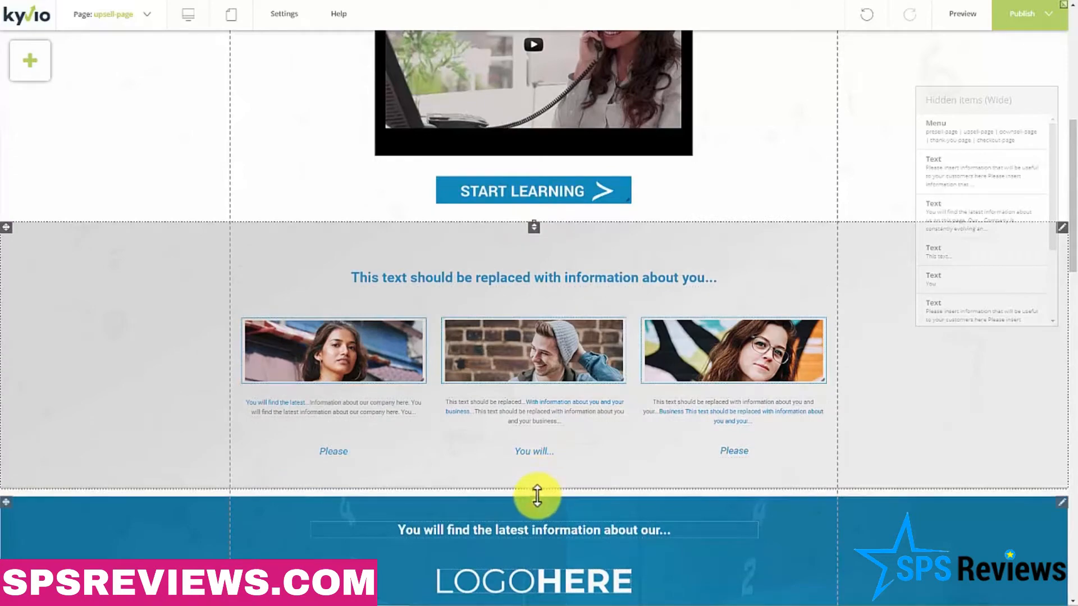
pyautogui.moveTo(537, 495); pyautogui.dragTo(537, 487)
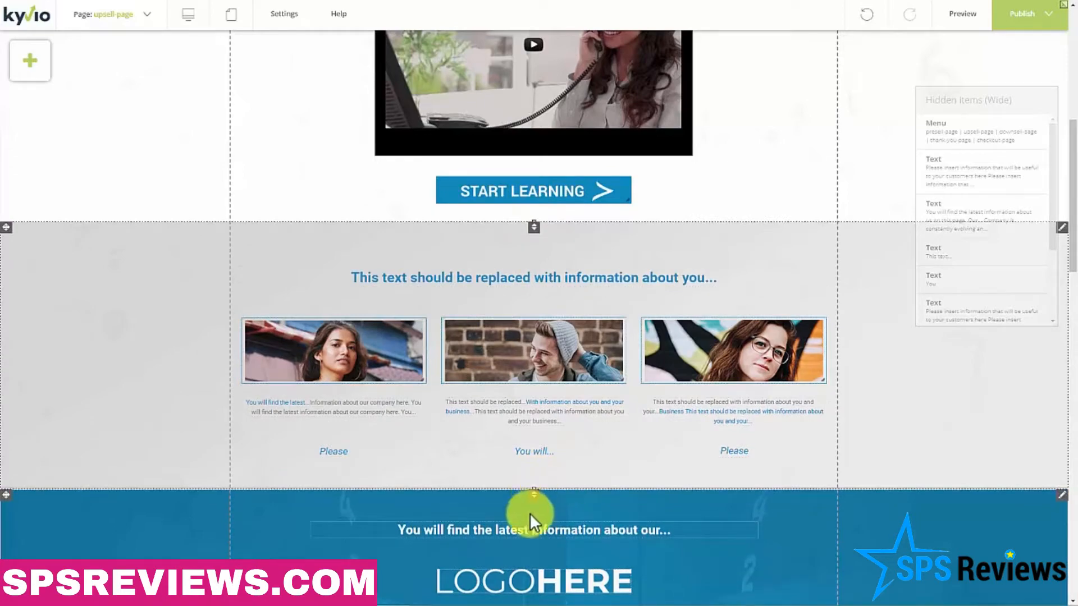
# Review the rest of the page, and examine the shapes that can be added without inserting one
pyautogui.scroll(-10, 528, 513)
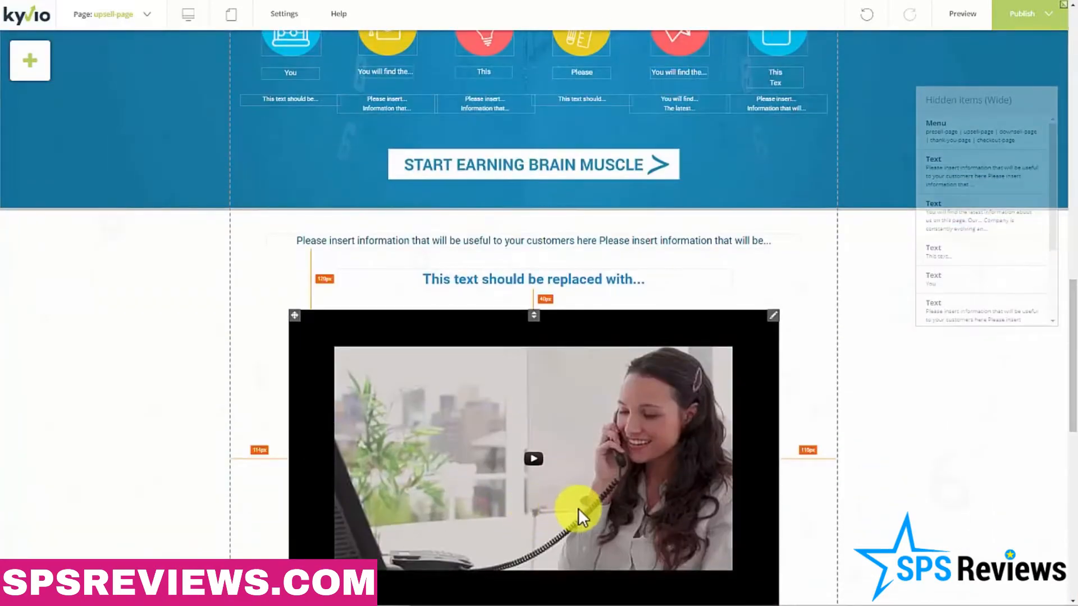
pyautogui.scroll(-11, 568, 467)
pyautogui.scroll(20, 570, 470)
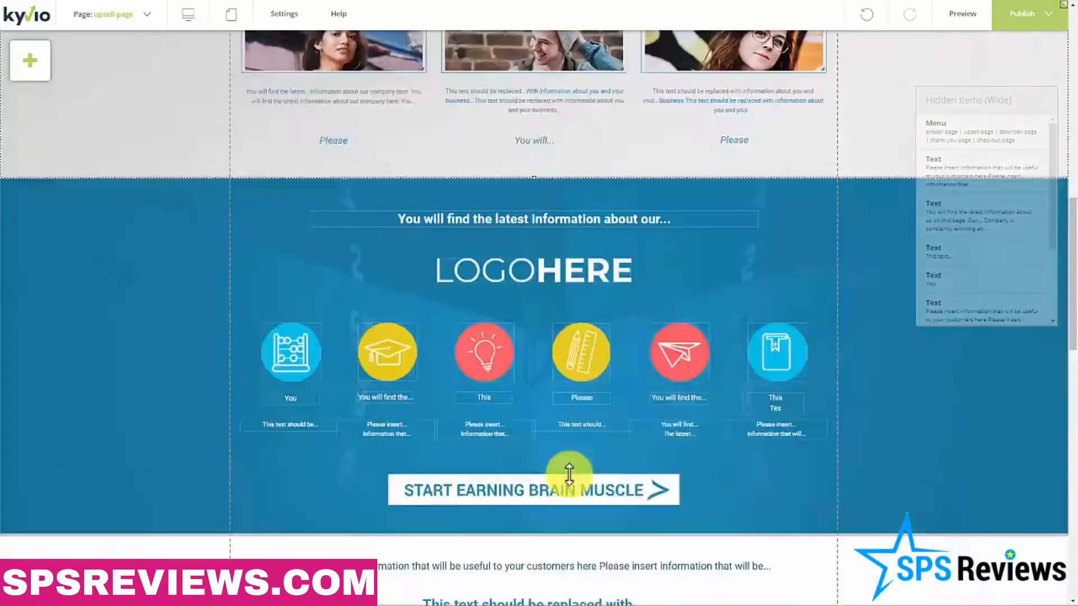
pyautogui.click(42, 70)
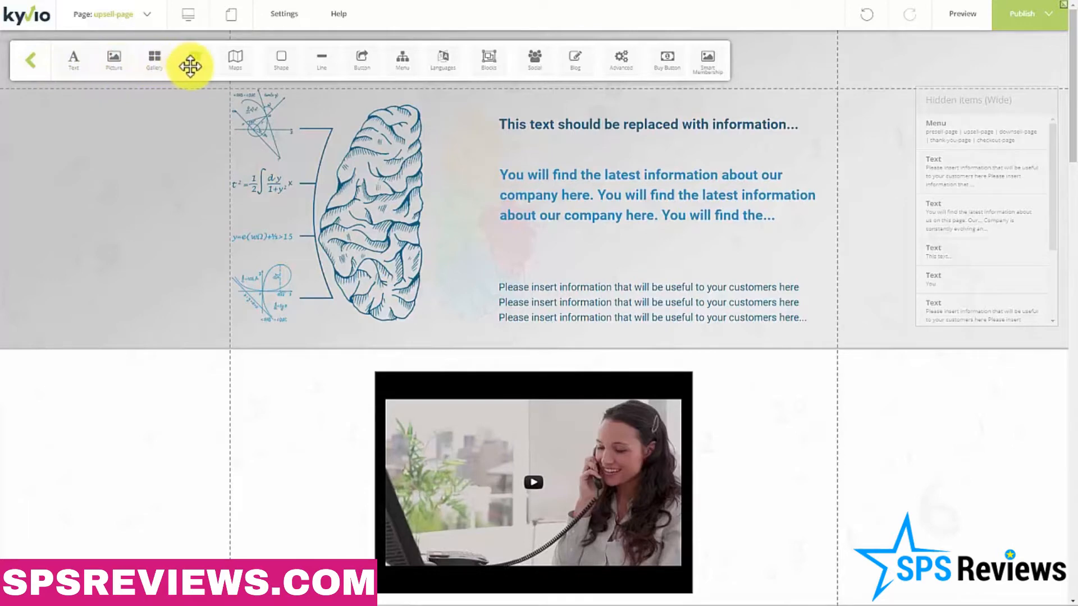
pyautogui.click(280, 66)
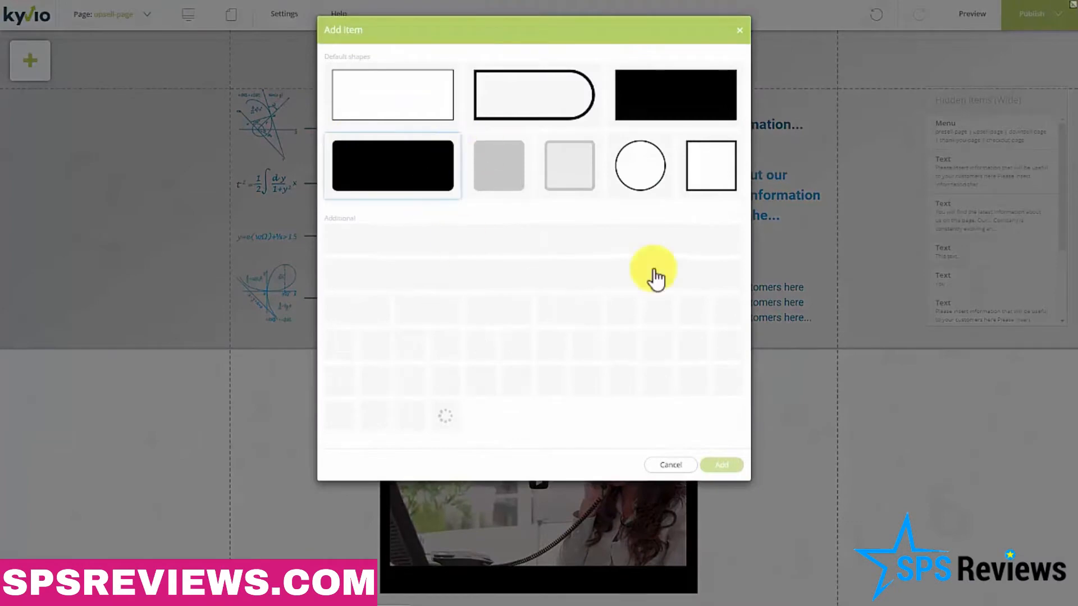
pyautogui.click(671, 465)
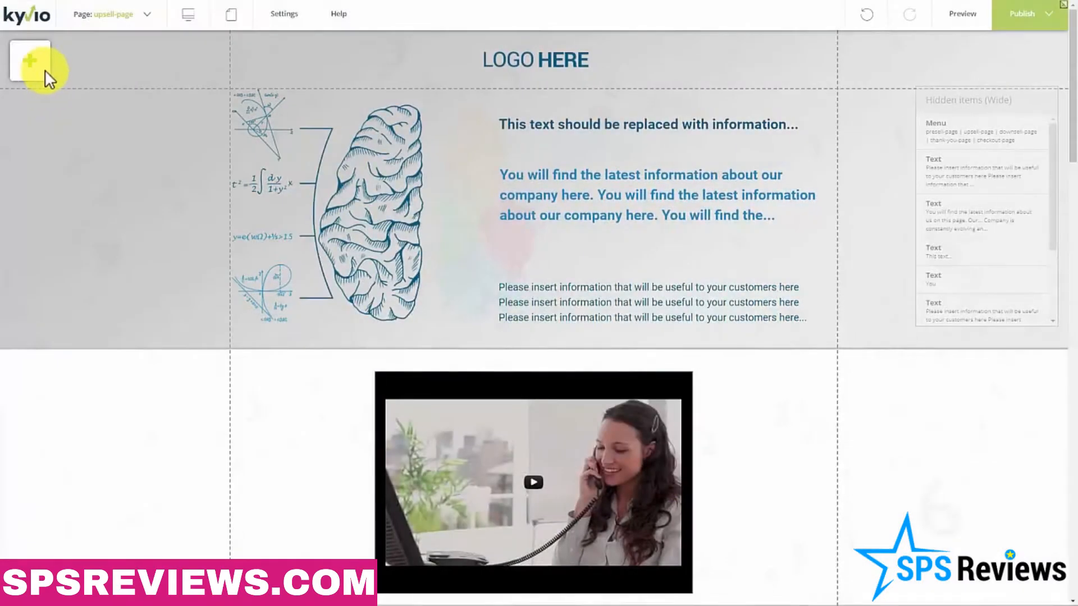
# Examine the blog layouts that can be added and close the selection without inserting one
pyautogui.click(34, 72)
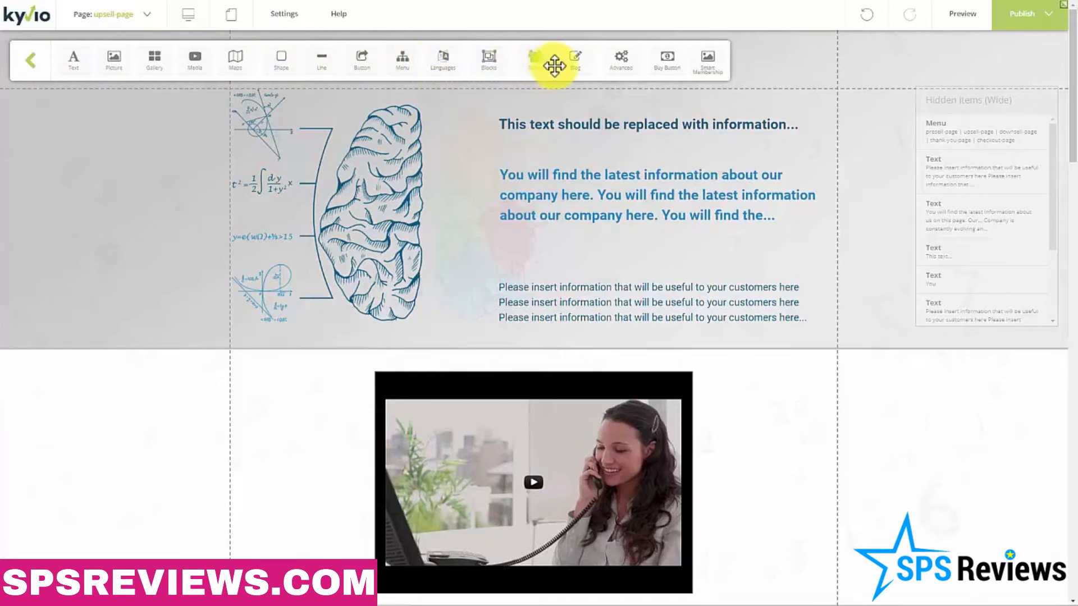
pyautogui.click(584, 59)
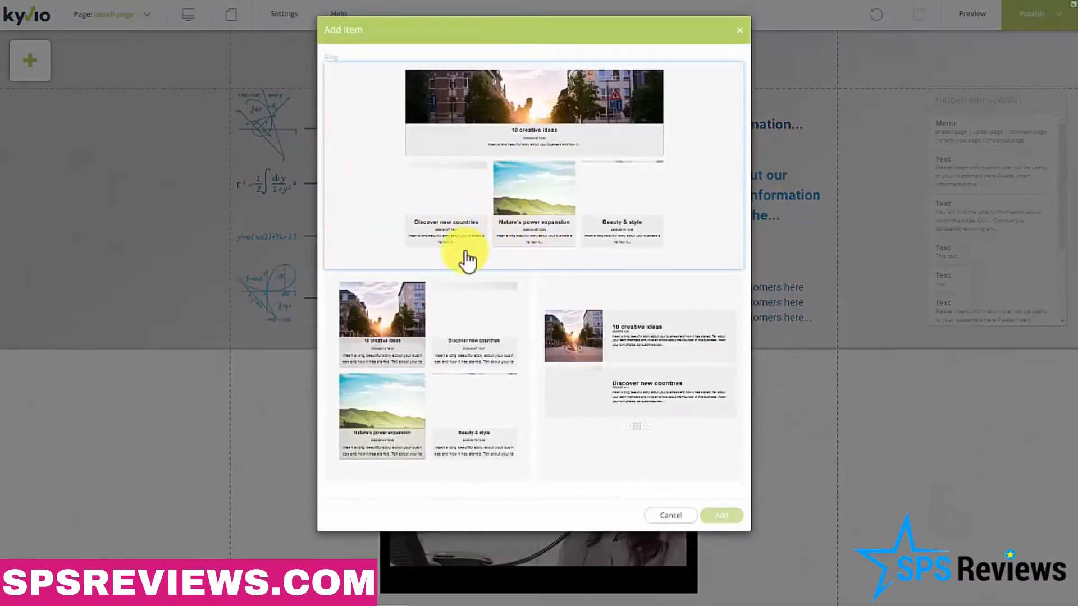
pyautogui.click(738, 34)
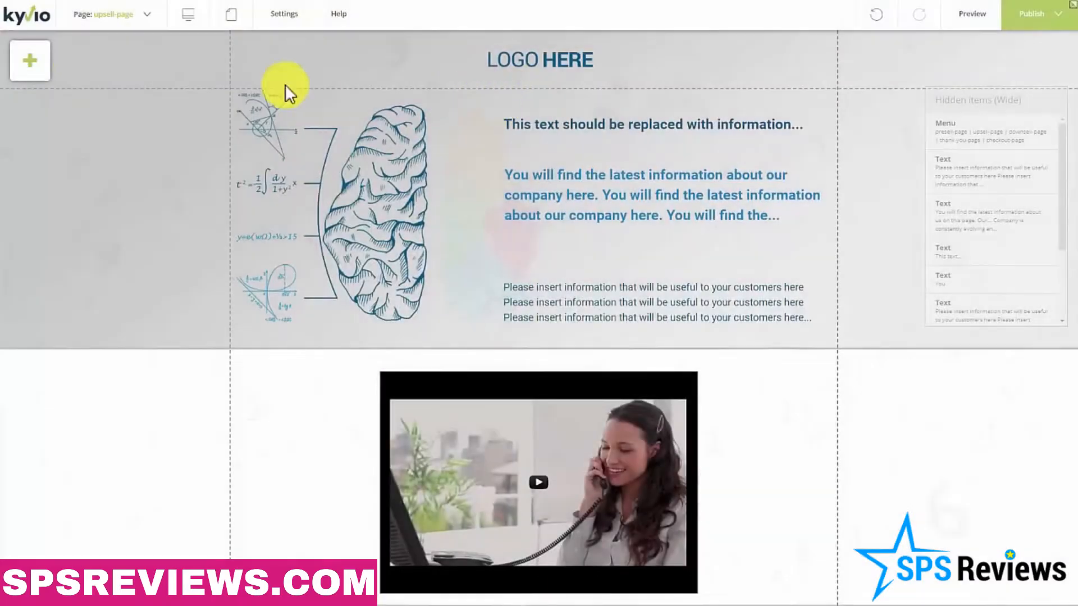
# Examine the general properties of a new language switcher and cancel its insertion
pyautogui.click(31, 61)
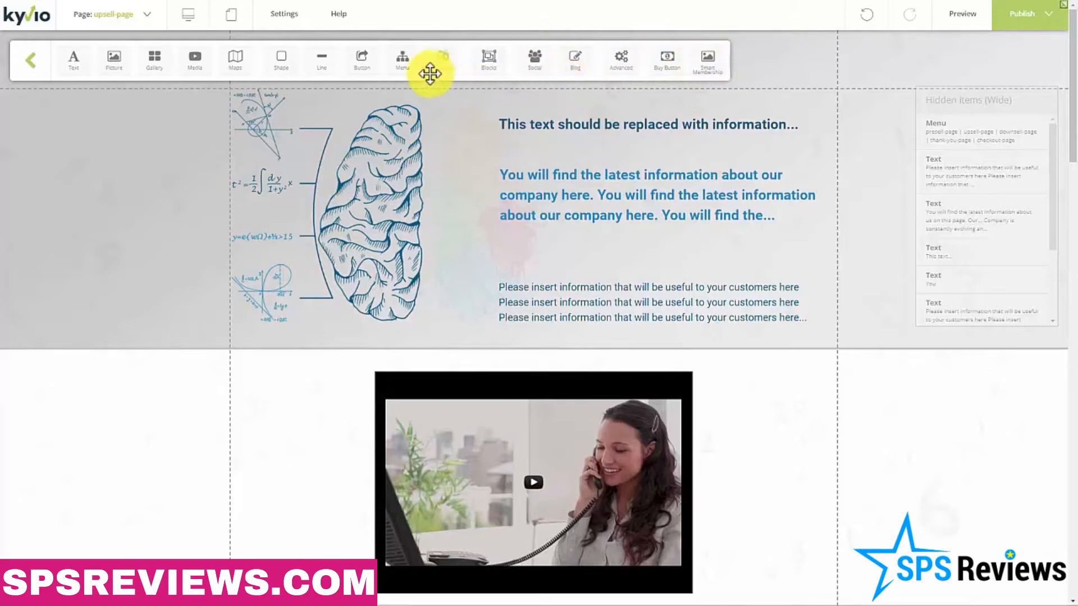
pyautogui.click(441, 63)
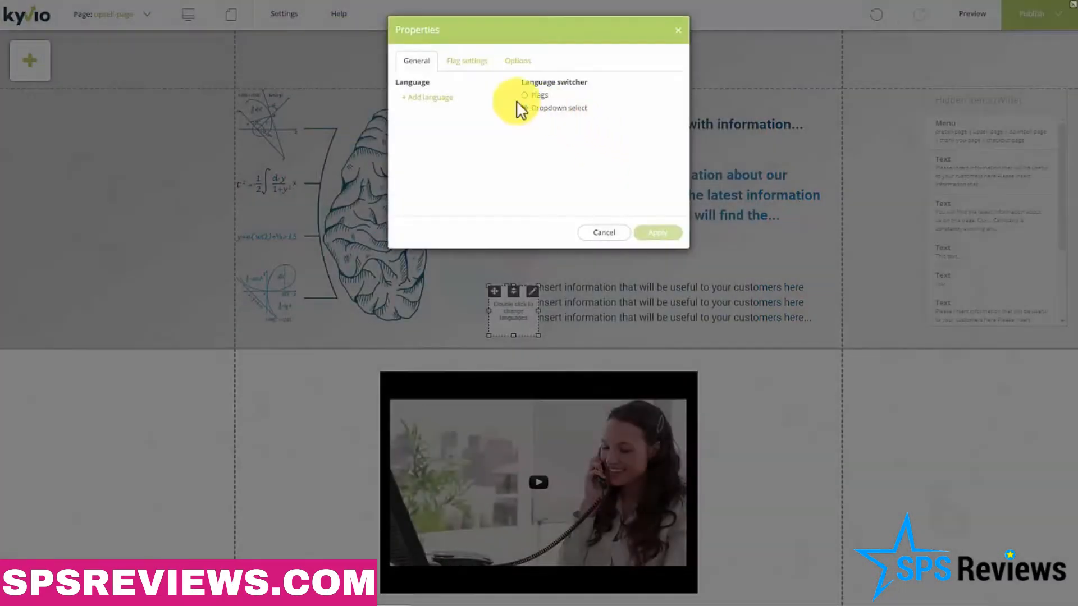
pyautogui.click(604, 232)
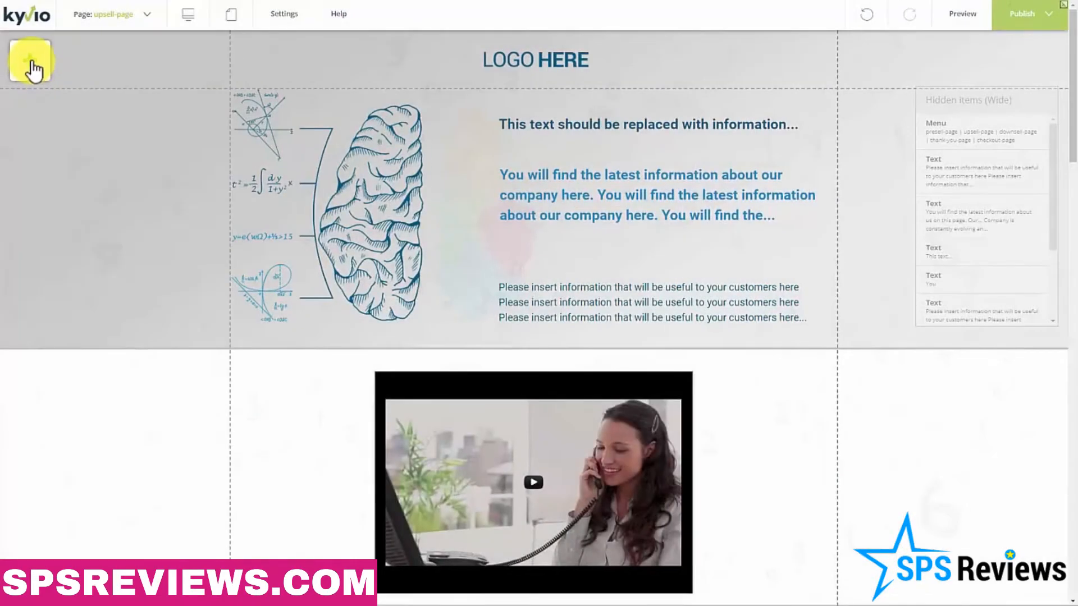
# Add a product purchase button between the blue header text and the paragraph below it, and open its properties
pyautogui.click(34, 64)
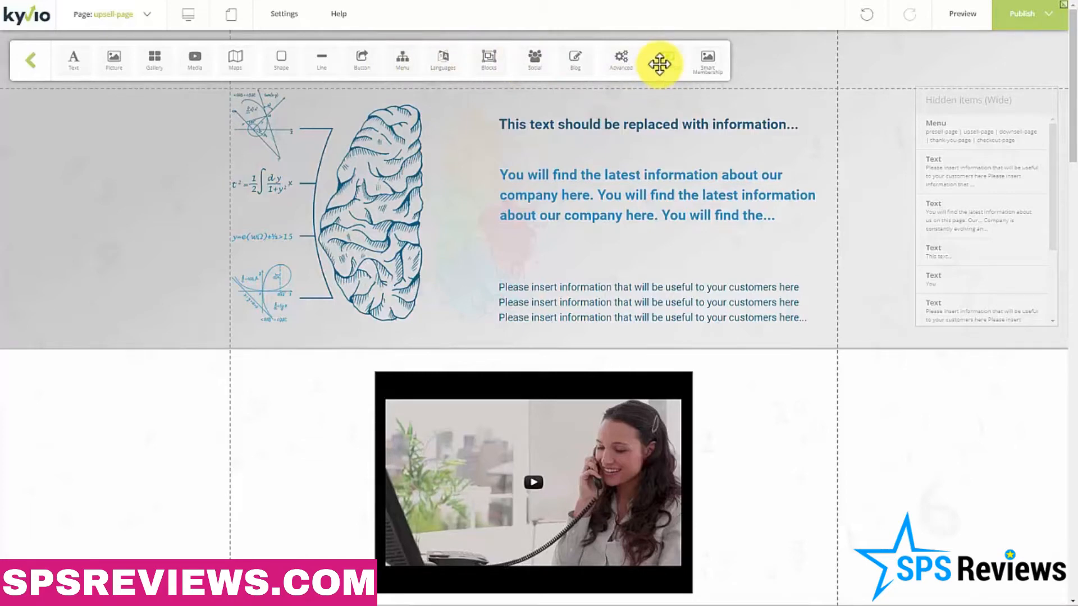
pyautogui.moveTo(659, 66); pyautogui.dragTo(652, 250)
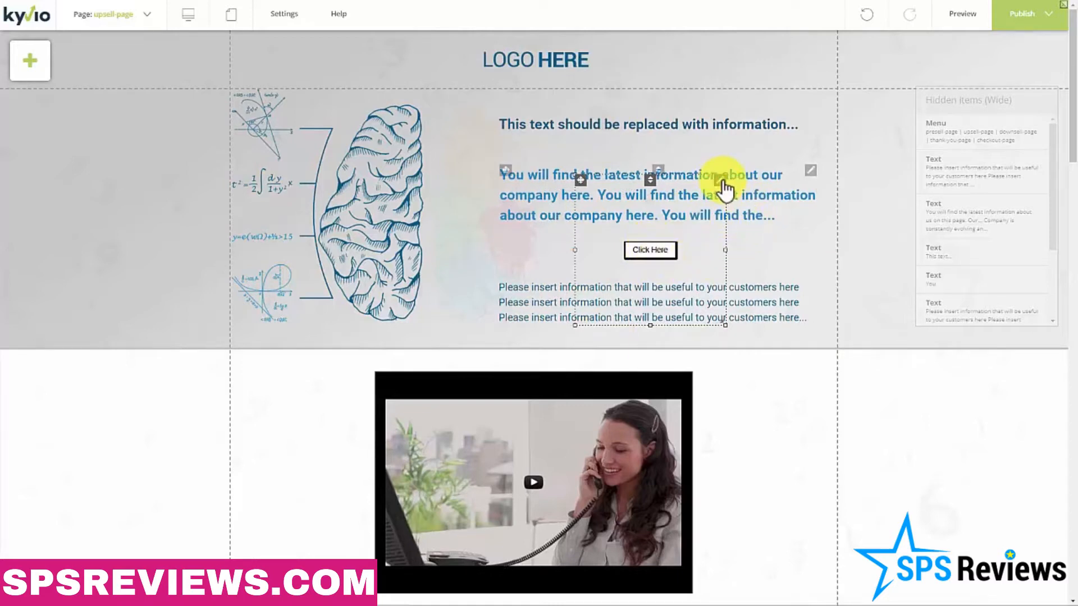
pyautogui.rightClick(723, 181)
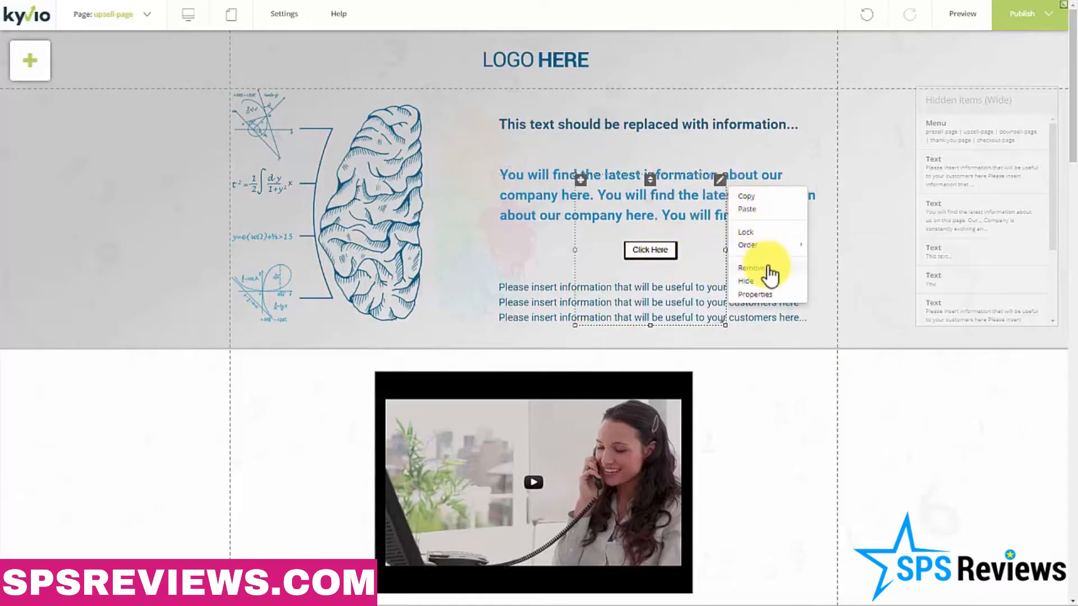
pyautogui.click(754, 294)
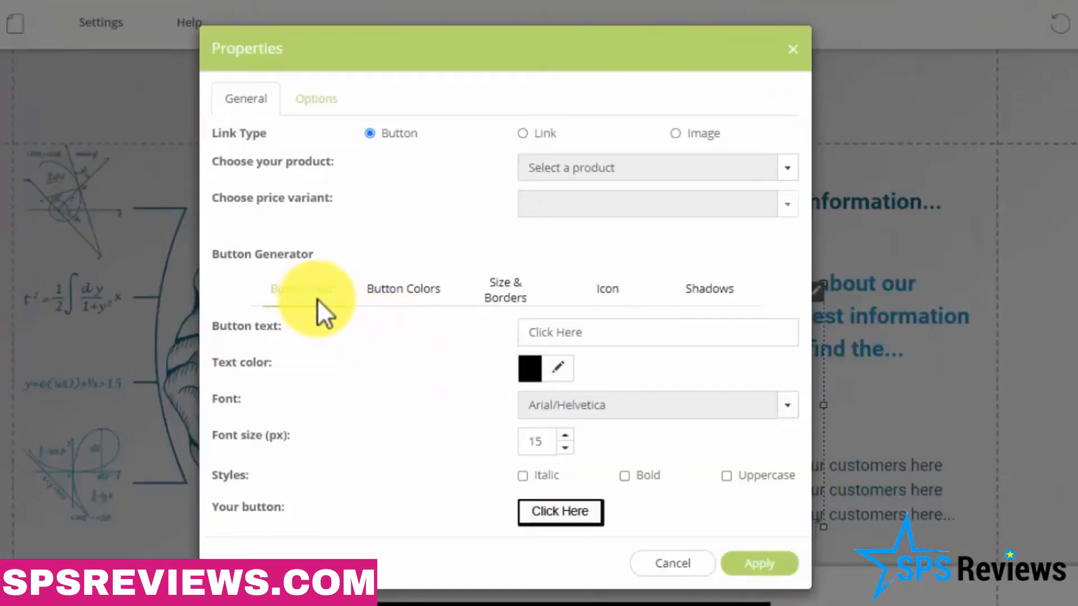
# Link the button to the Meetvio Sales product with the test price variant, and check its size and position options
pyautogui.click(522, 297)
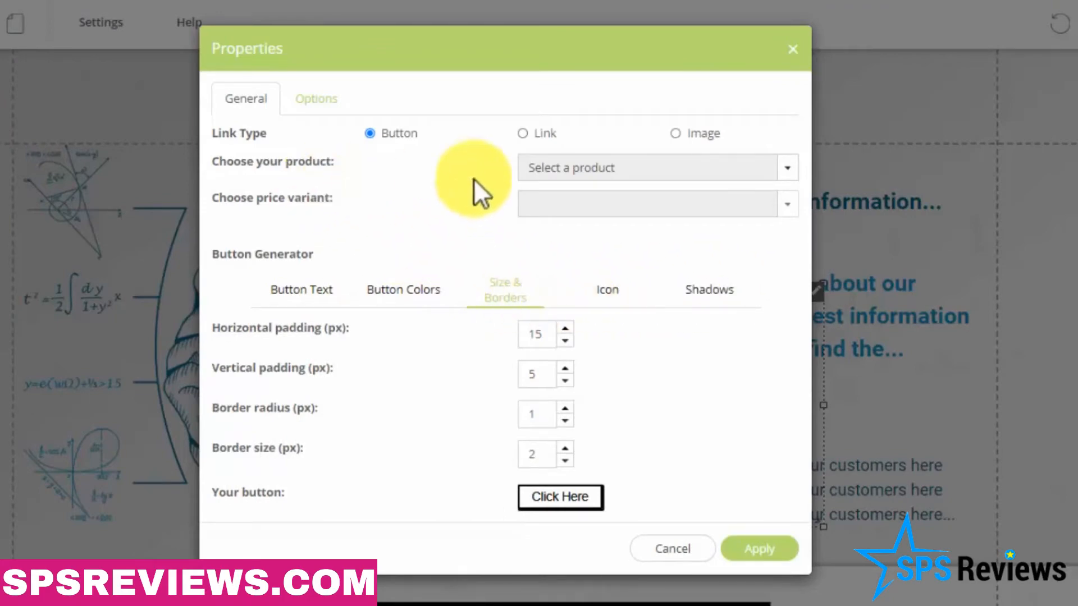
pyautogui.click(551, 171)
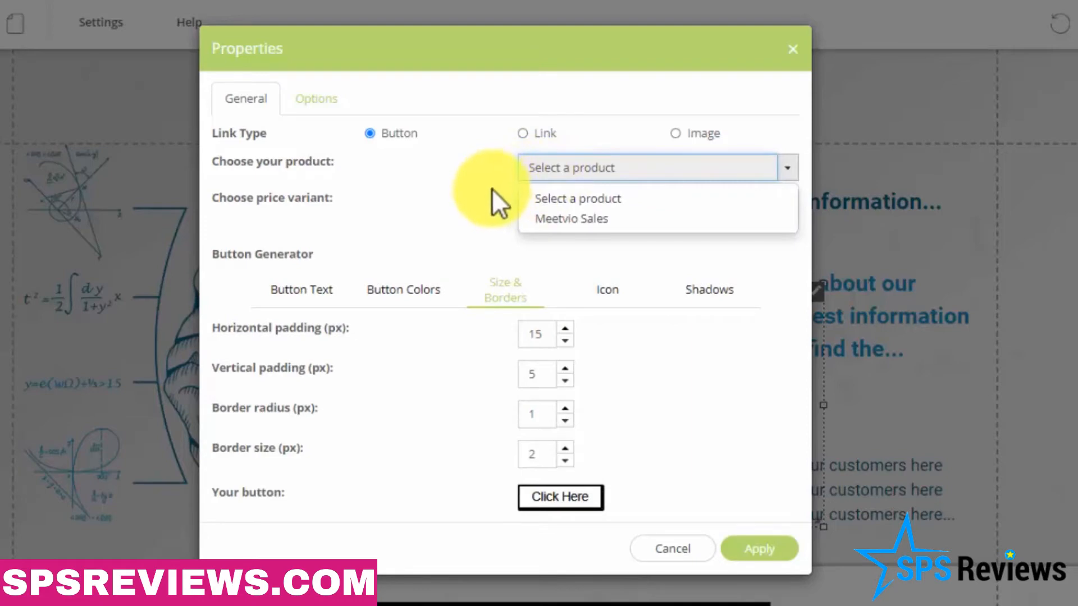
pyautogui.click(553, 221)
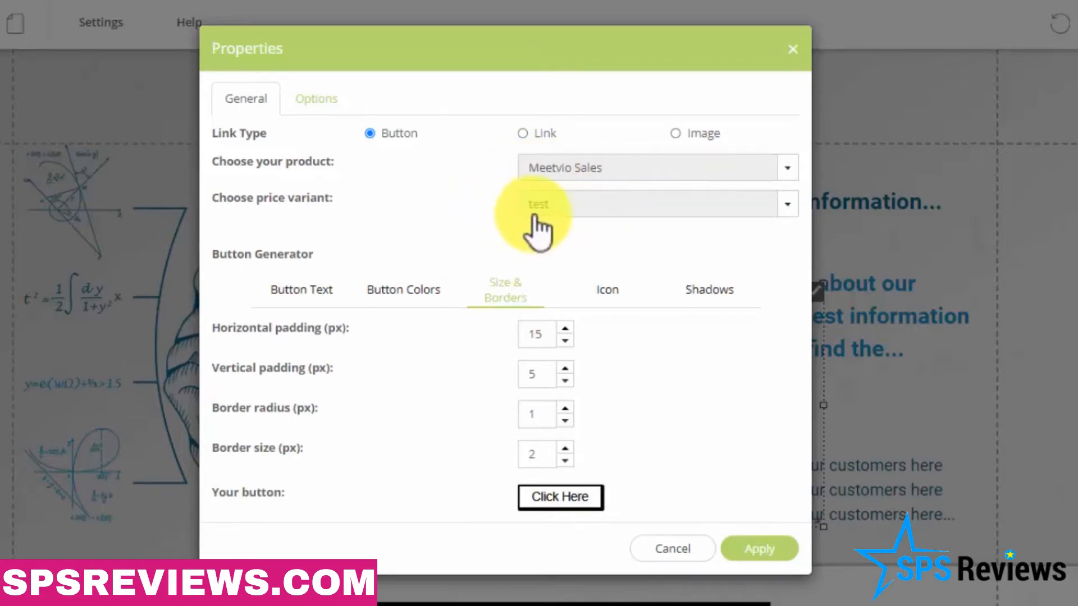
pyautogui.click(551, 207)
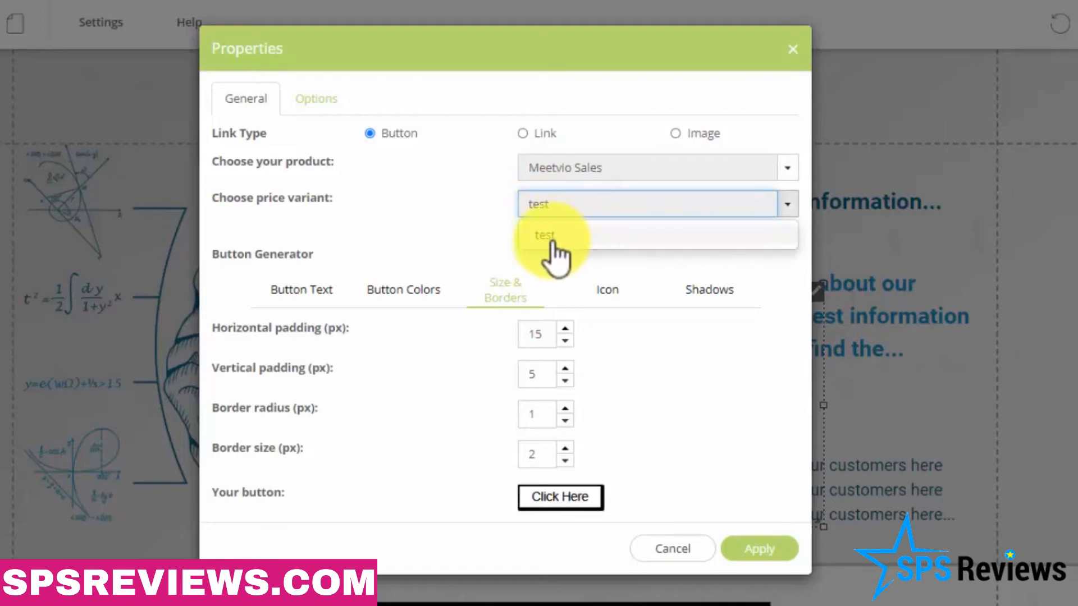
pyautogui.click(555, 235)
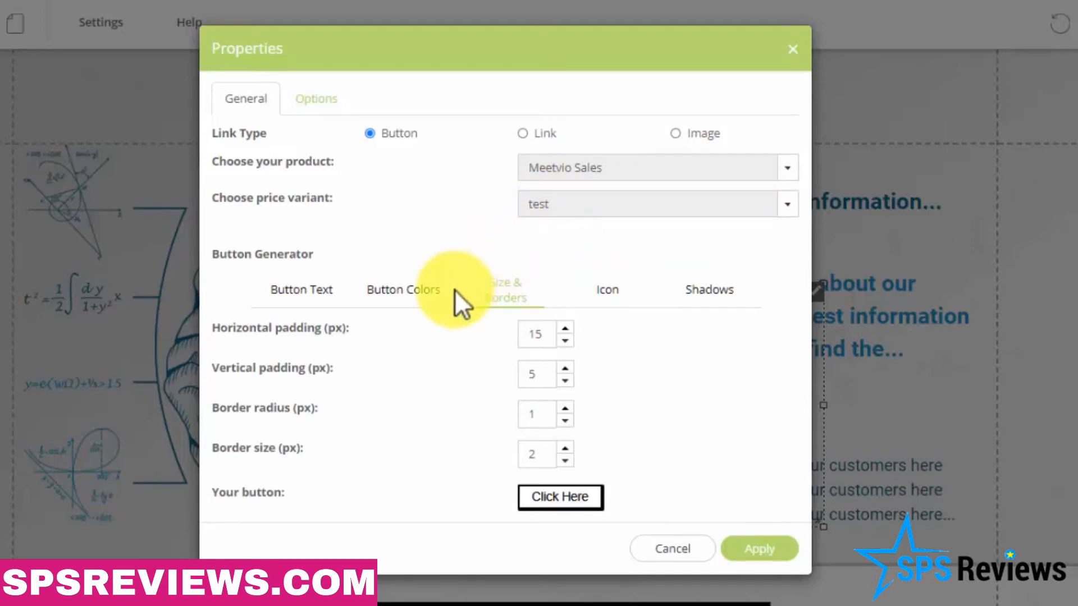
pyautogui.click(311, 101)
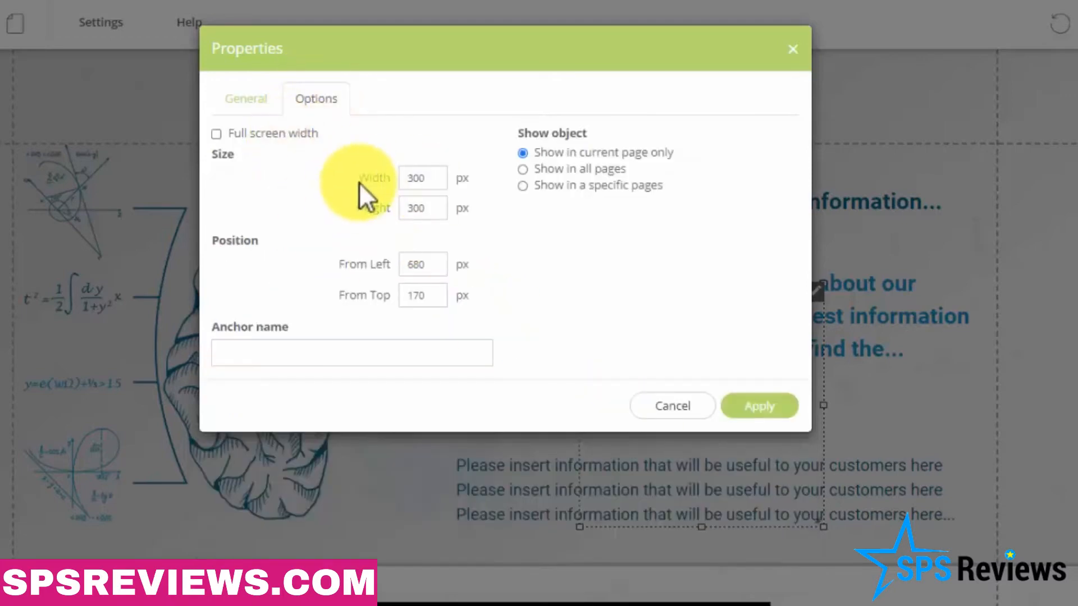
pyautogui.click(245, 99)
# Set the button's background top color to ed2d2d and its background bottom color to fa0c0c
pyautogui.click(399, 292)
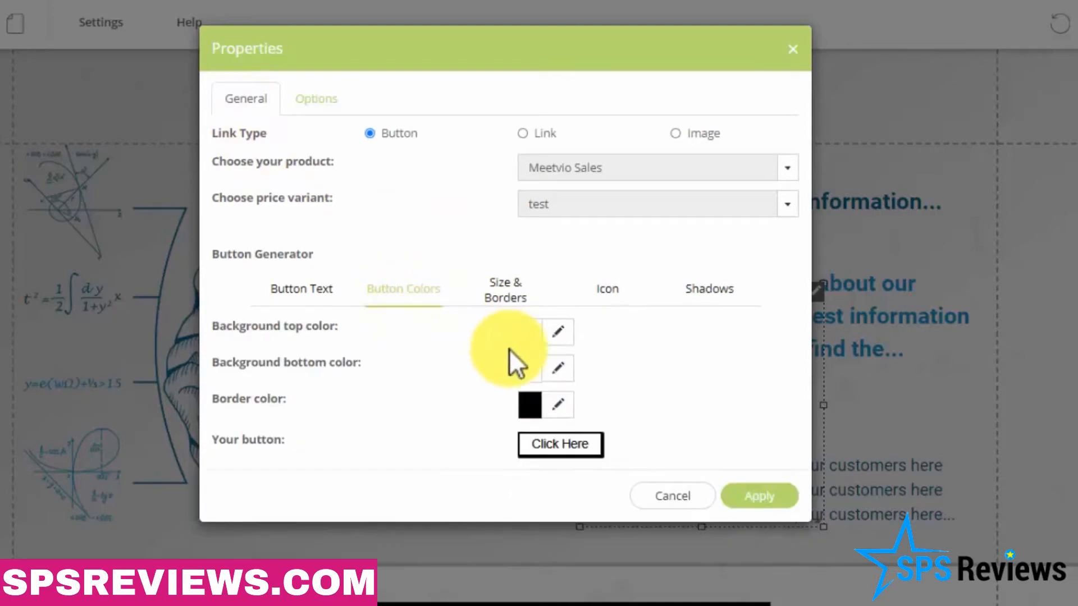
pyautogui.click(557, 332)
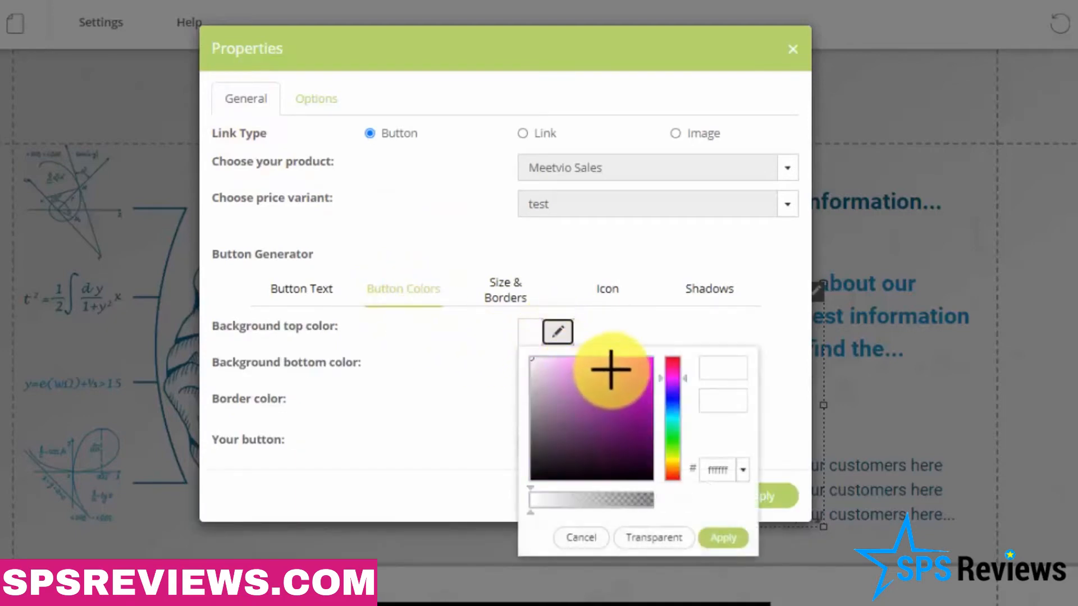
pyautogui.click(629, 365)
pyautogui.click(675, 362)
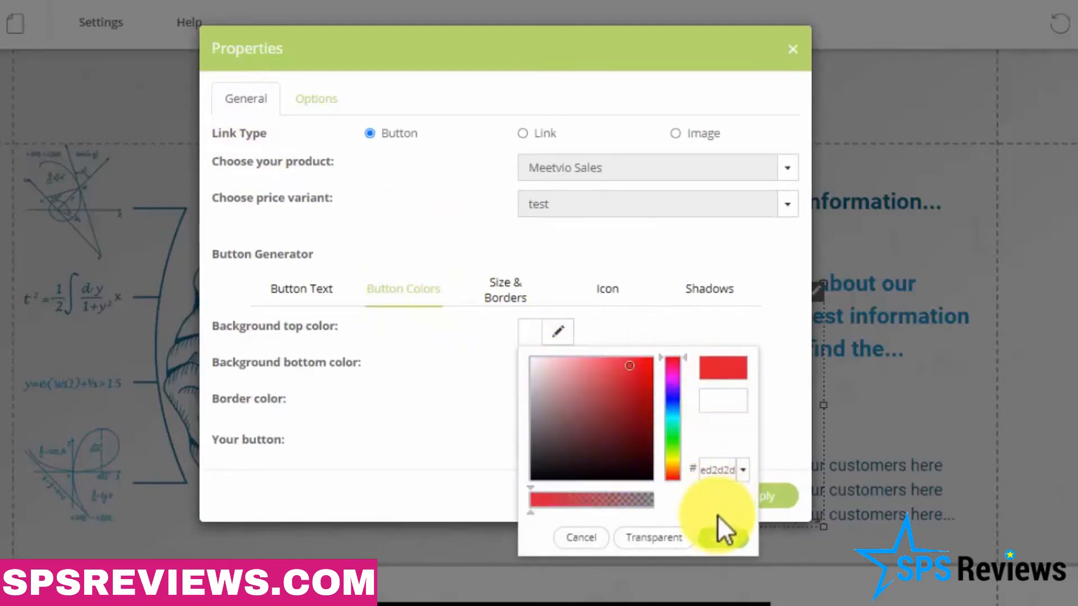
pyautogui.click(716, 534)
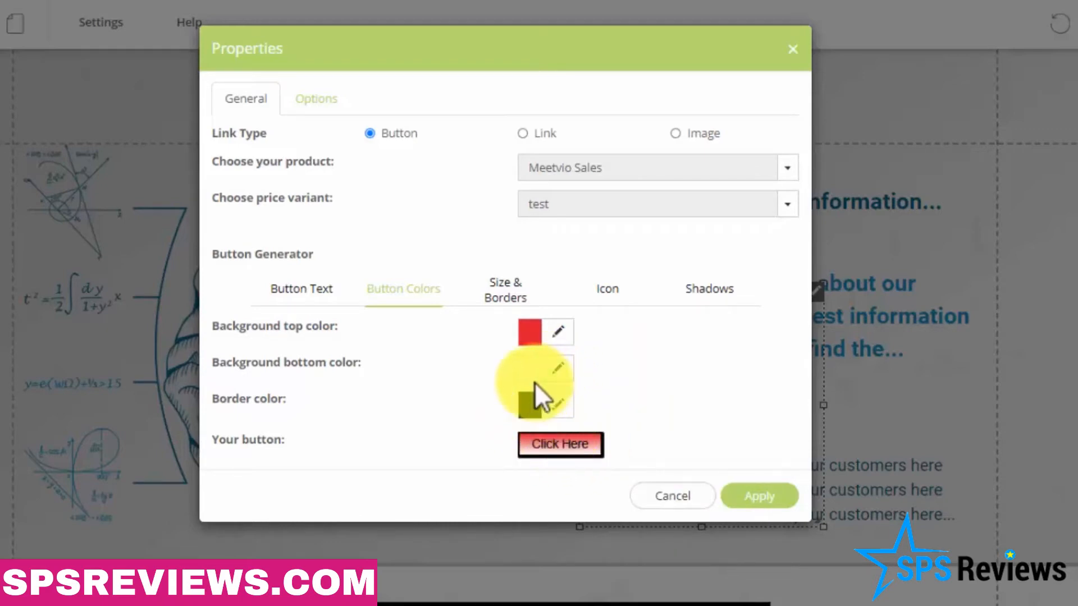
pyautogui.click(557, 369)
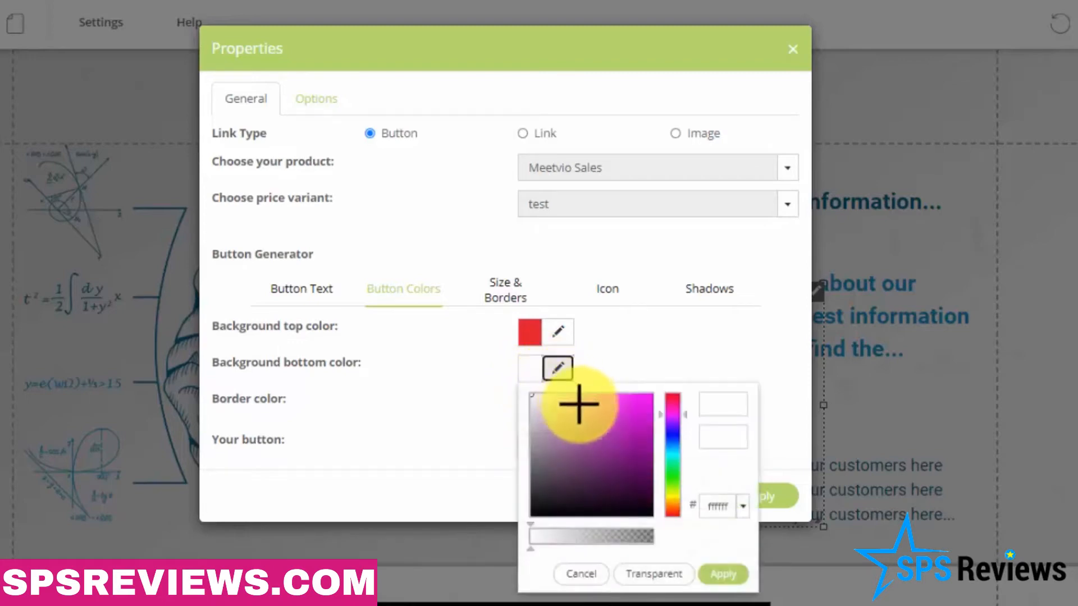
pyautogui.click(638, 393)
pyautogui.click(674, 396)
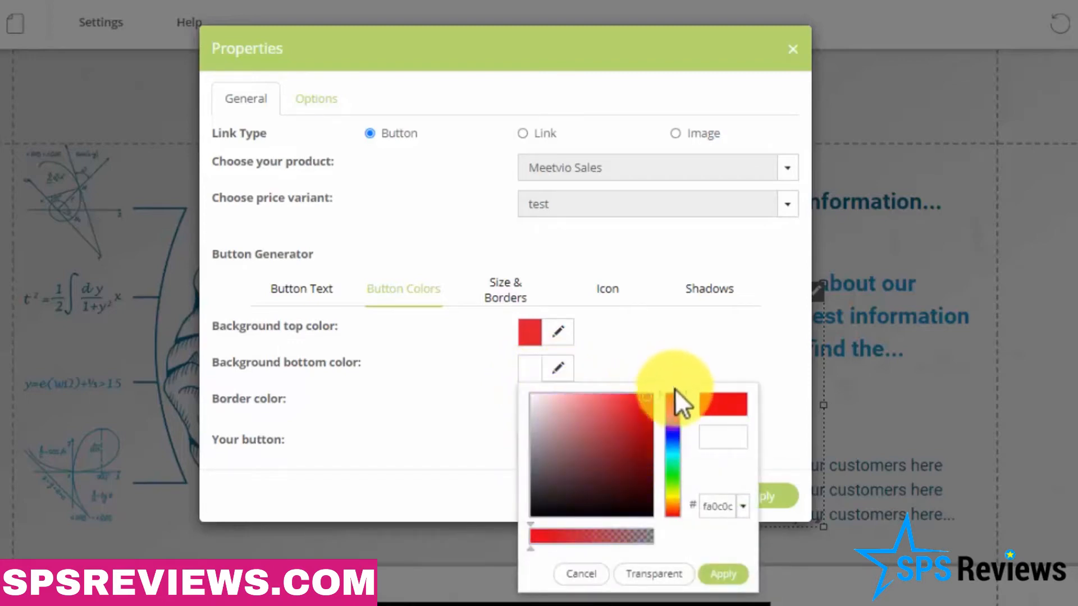
pyautogui.click(719, 574)
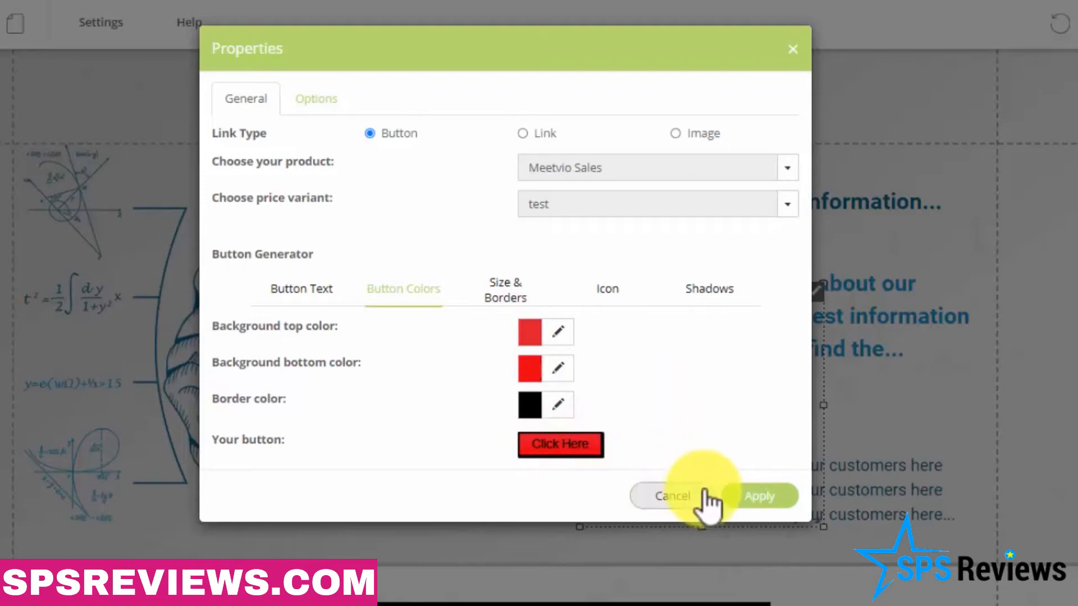
# Change the button text to "GO BUY NOW" and apply the button's properties
pyautogui.click(325, 293)
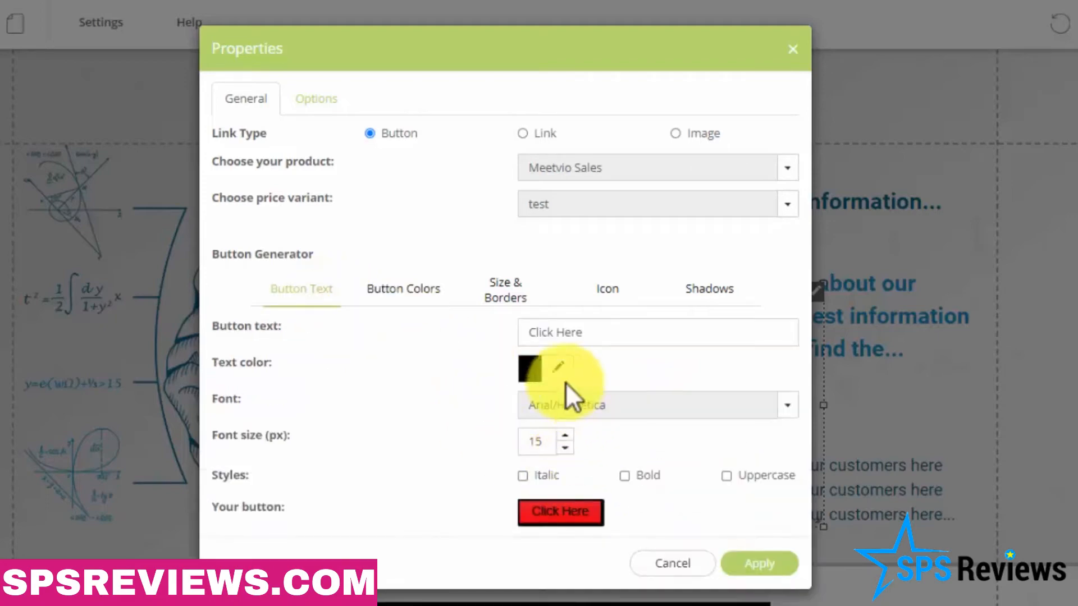
pyautogui.click(585, 338)
pyautogui.hotkey('ctrl', 'a')
pyautogui.write('GO')
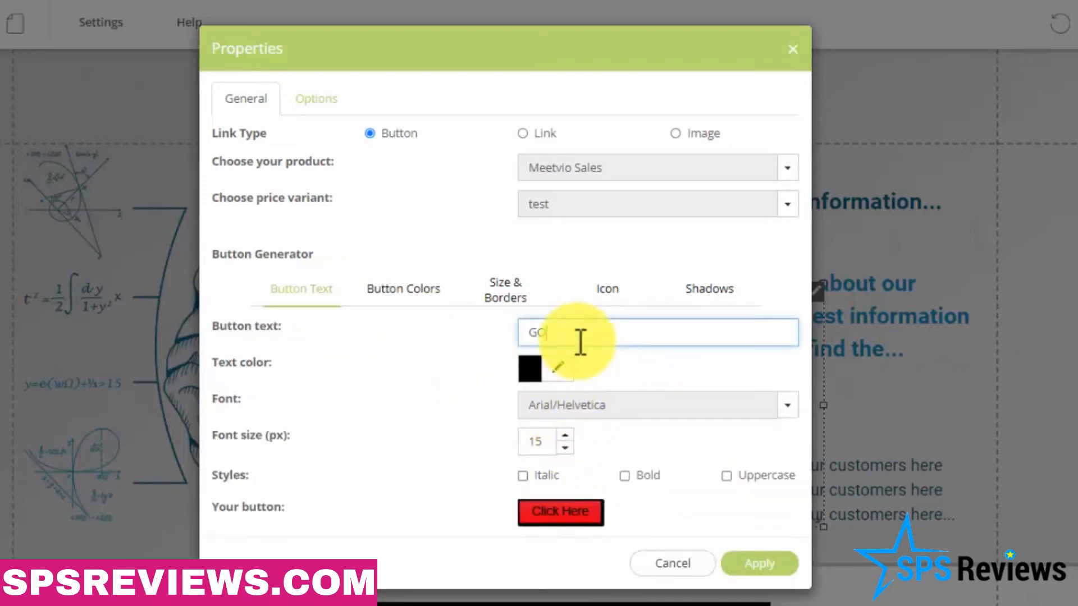
pyautogui.write(' BUY NOW')
pyautogui.click(757, 568)
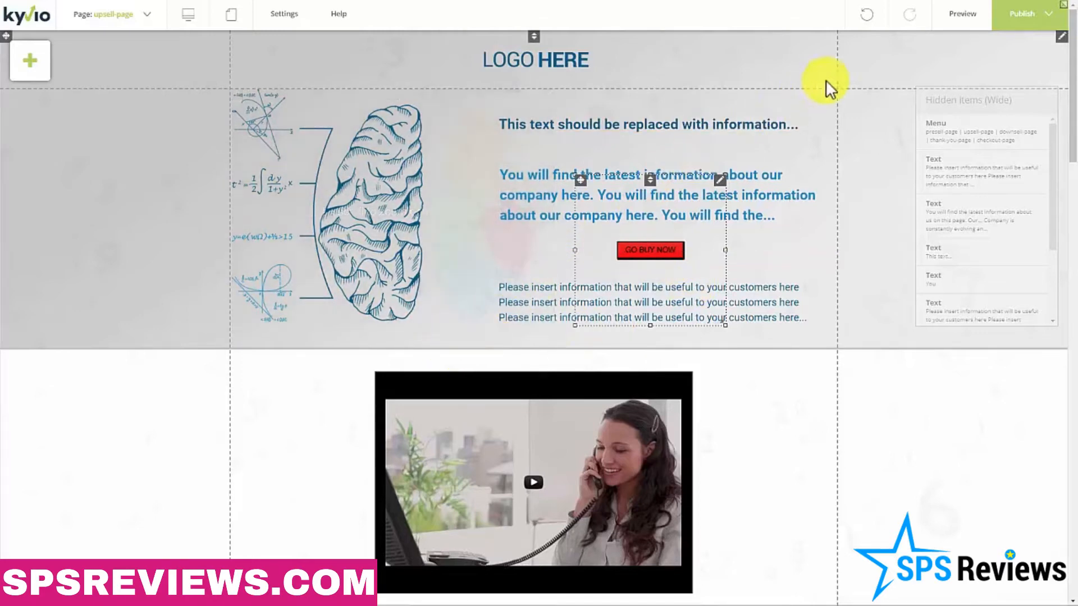
# Save the upsell page as a draft, preview it, and return to the editor
pyautogui.click(1033, 17)
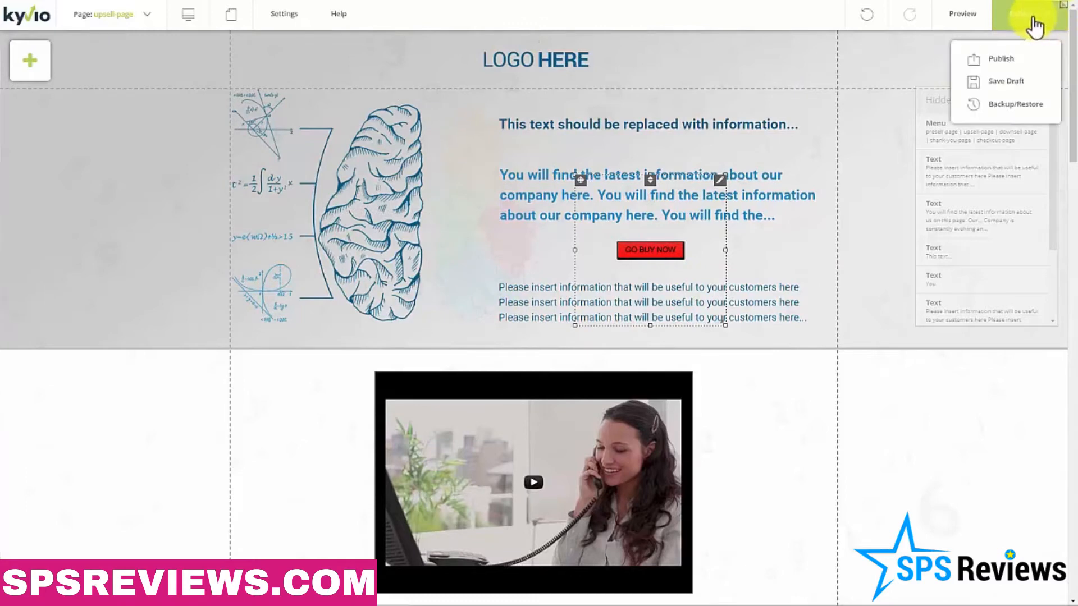
pyautogui.click(1009, 83)
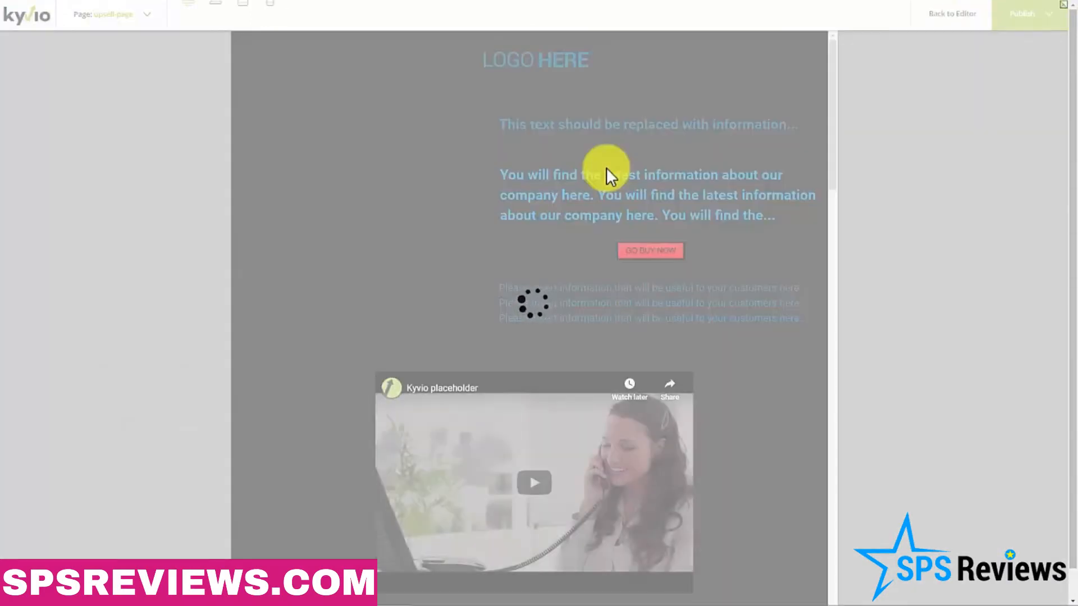
pyautogui.scroll(-10, 606, 167)
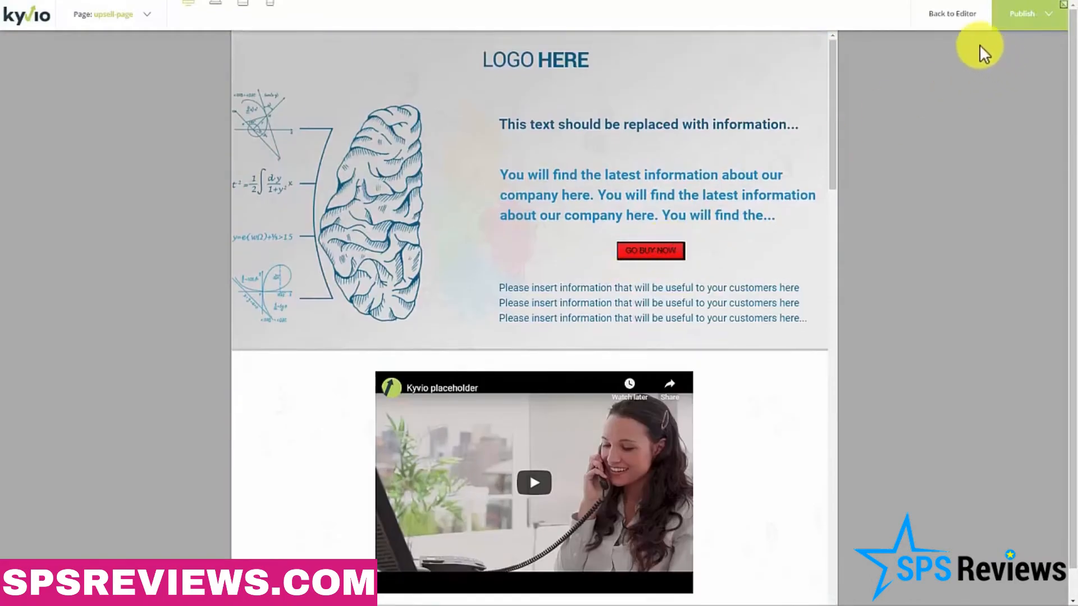
pyautogui.click(954, 19)
pyautogui.click(208, 30)
pyautogui.moveTo(197, 24)
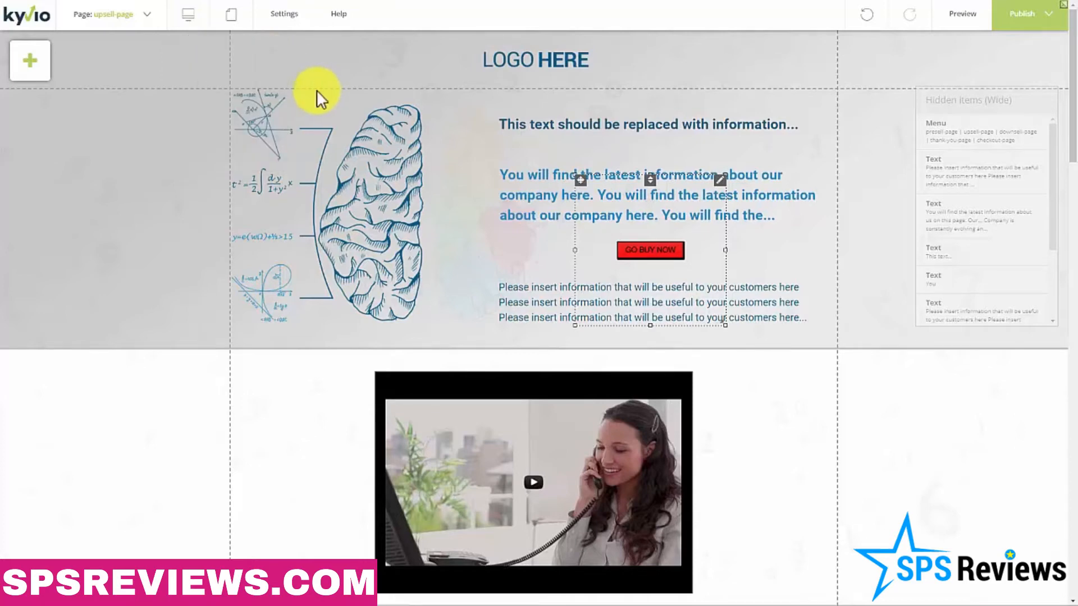
# Open the live upsell page from the Math Teachers funnel's page list and examine its sections and new button
pyautogui.click(306, 100)
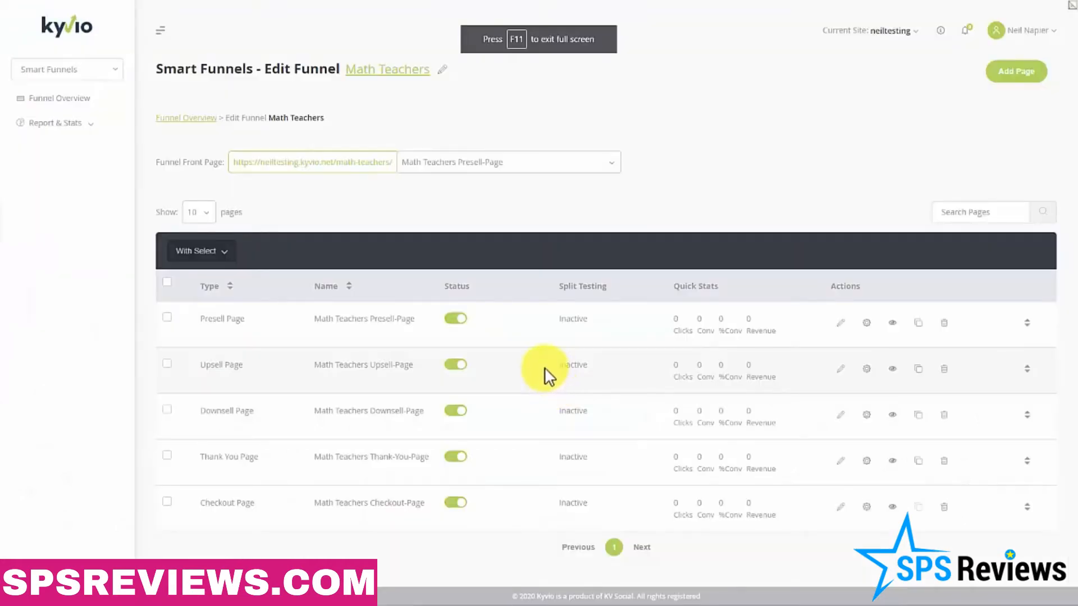
pyautogui.click(892, 370)
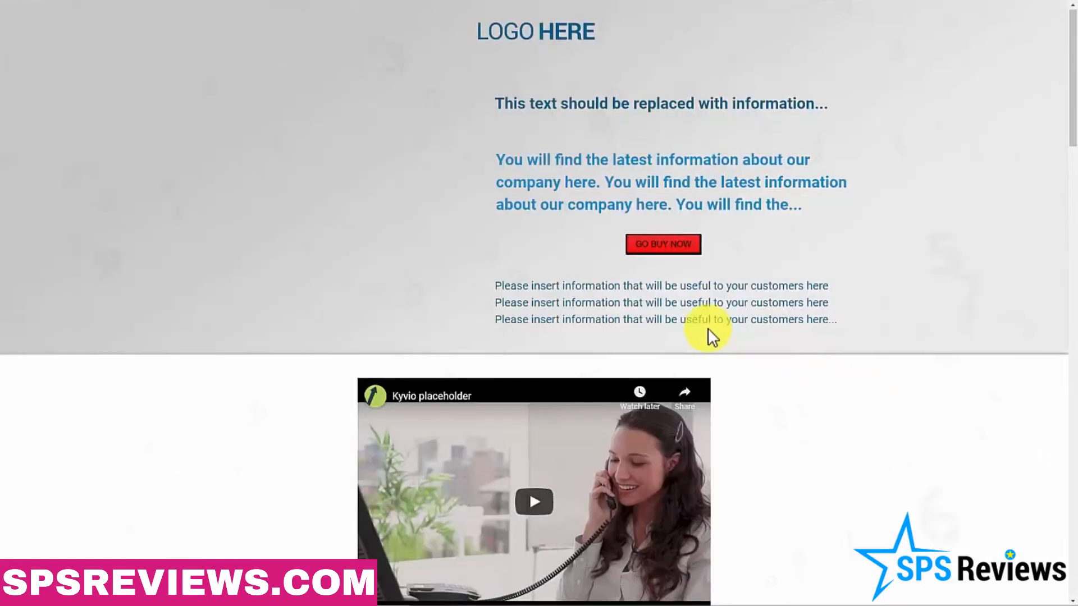
pyautogui.scroll(-20, 709, 327)
pyautogui.scroll(20, 696, 370)
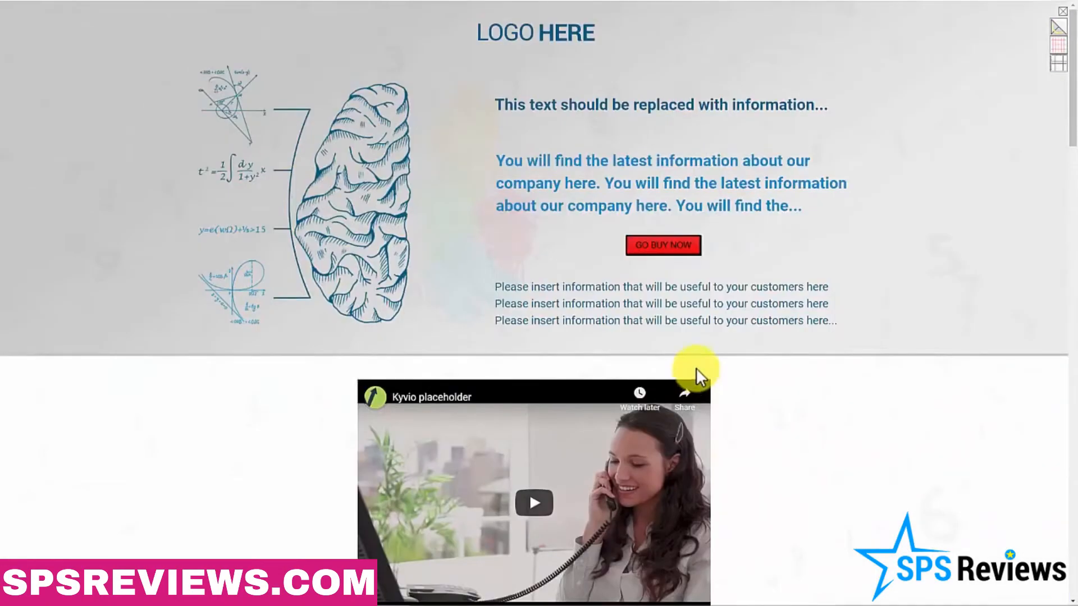
pyautogui.scroll(-15, 776, 286)
pyautogui.scroll(-18, 775, 303)
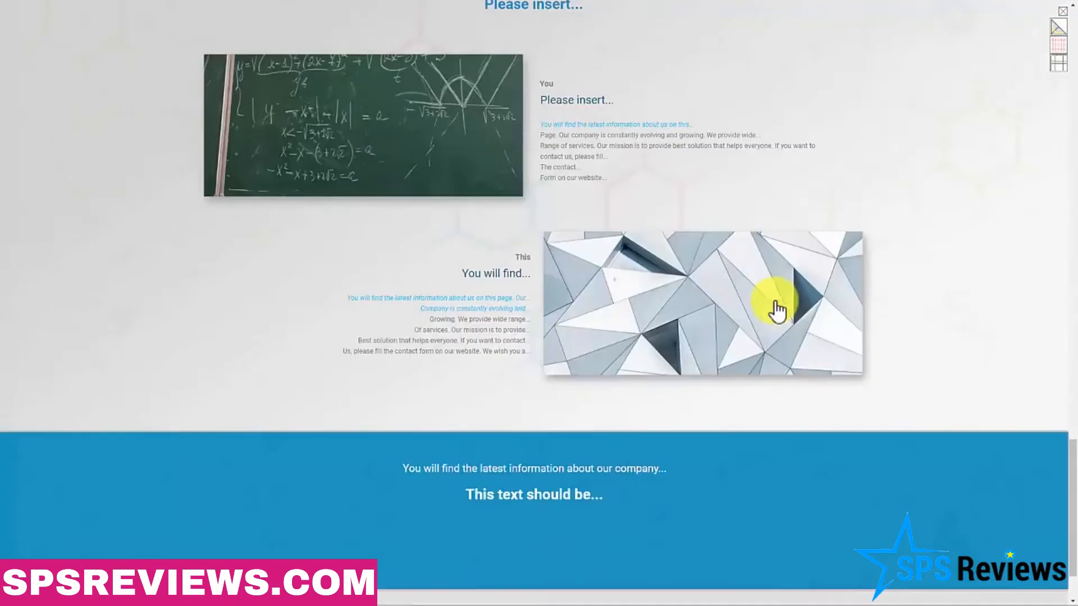
pyautogui.middleClick(769, 371)
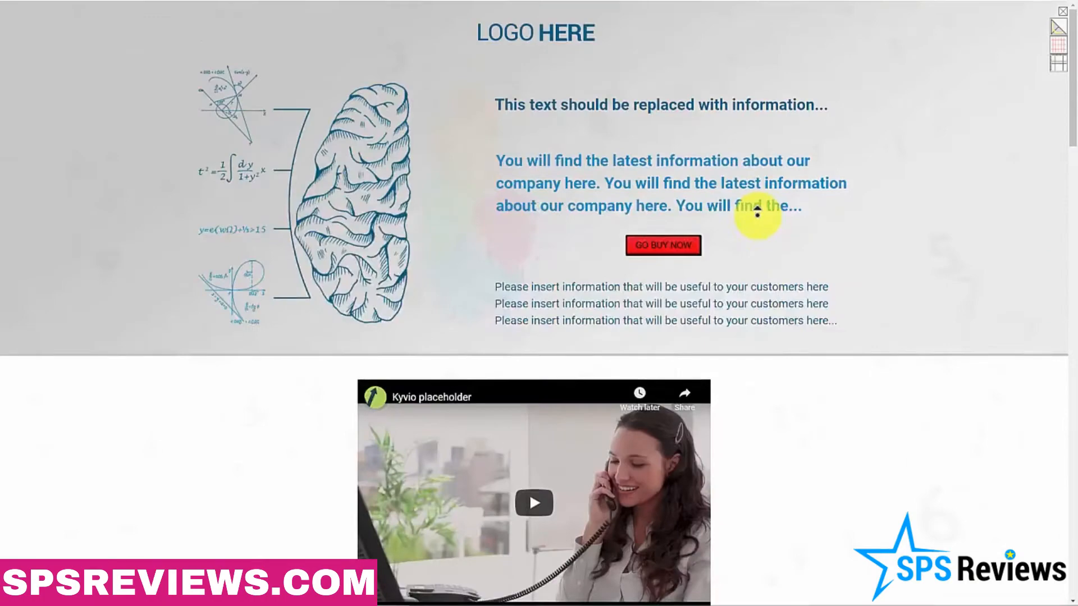
pyautogui.middleClick(757, 216)
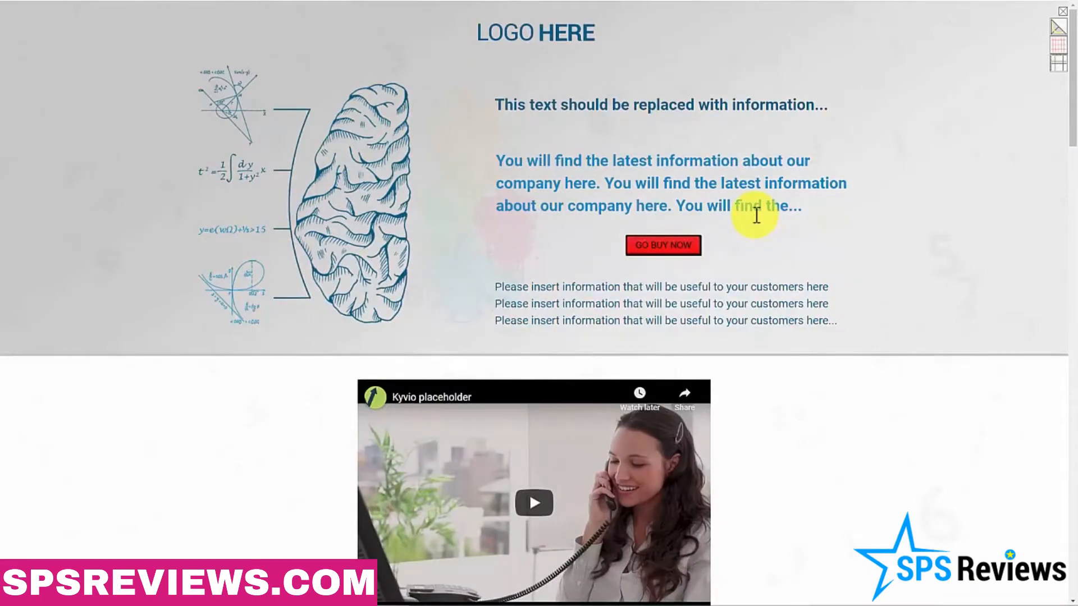
pyautogui.press('F11')
pyautogui.scroll(-20, 654, 255)
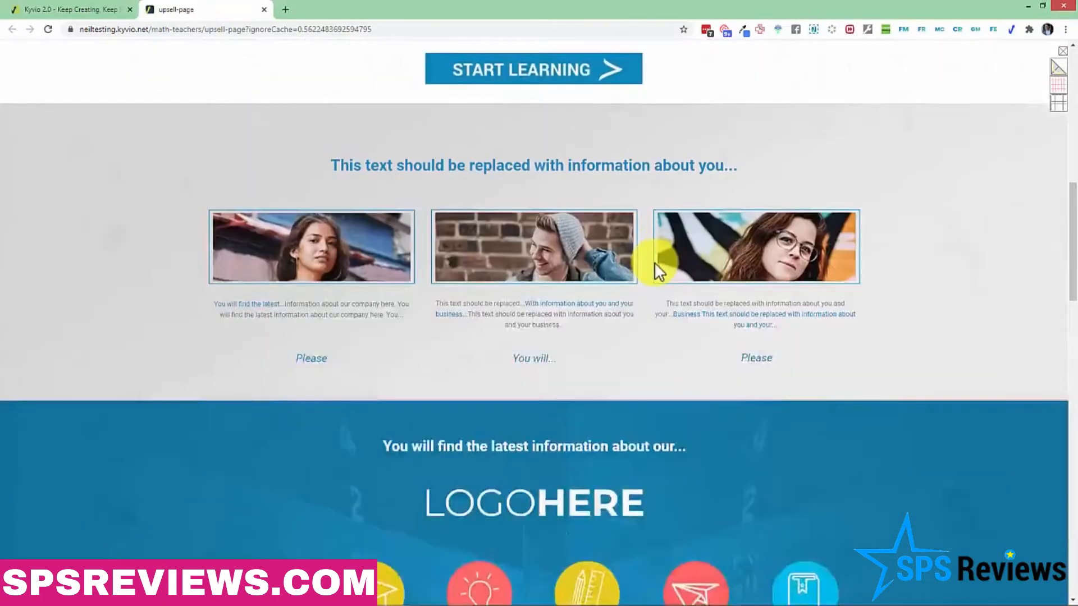
pyautogui.scroll(20, 655, 287)
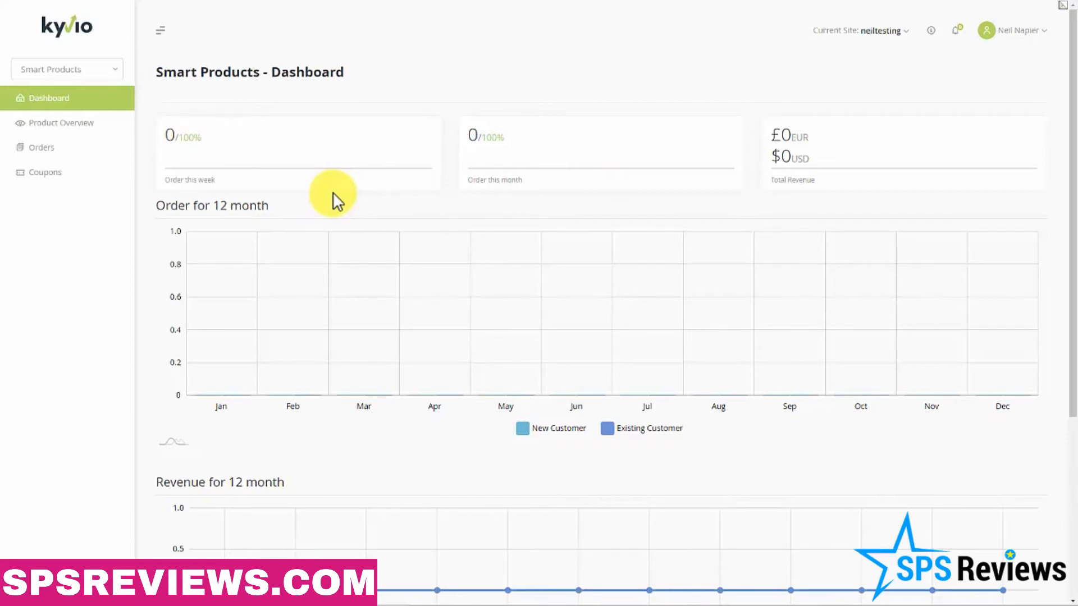
# Review the order and revenue charts on the Smart Products dashboard, and open the product overview
pyautogui.scroll(-5, 382, 362)
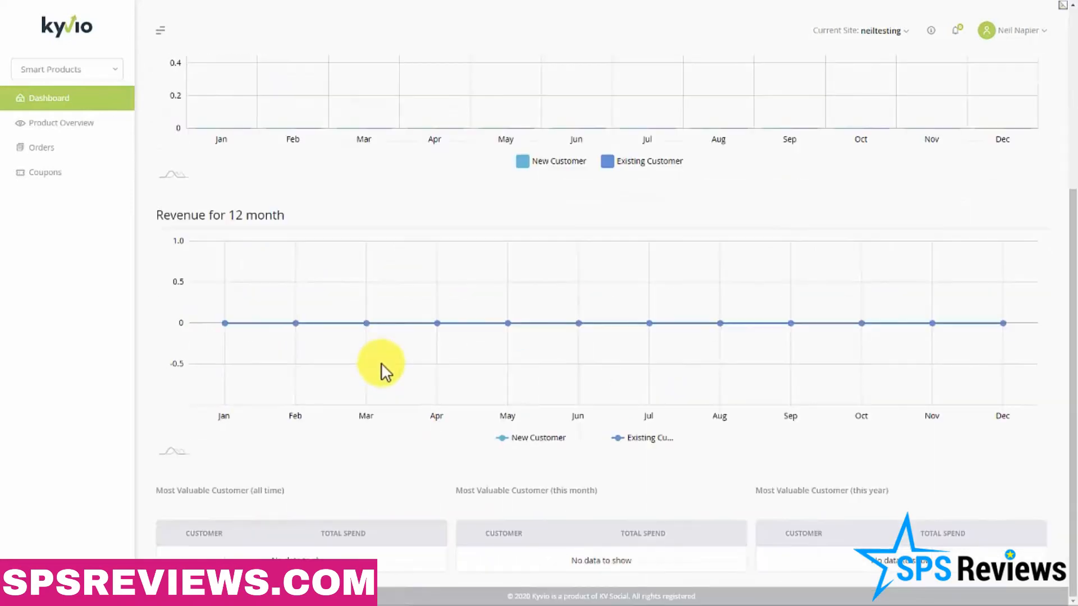
pyautogui.scroll(5, 217, 226)
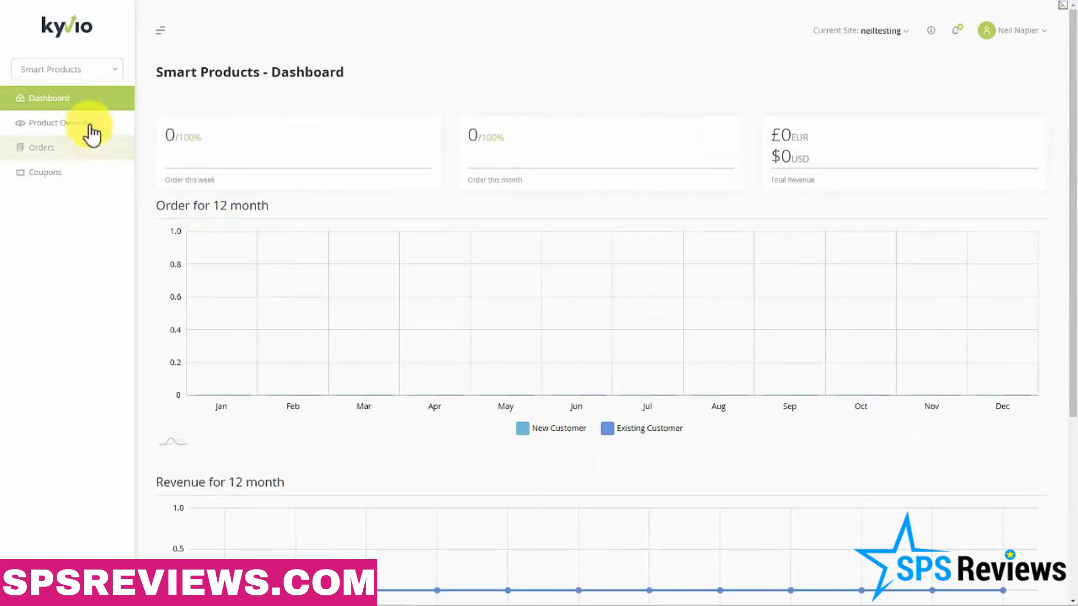
pyautogui.click(90, 134)
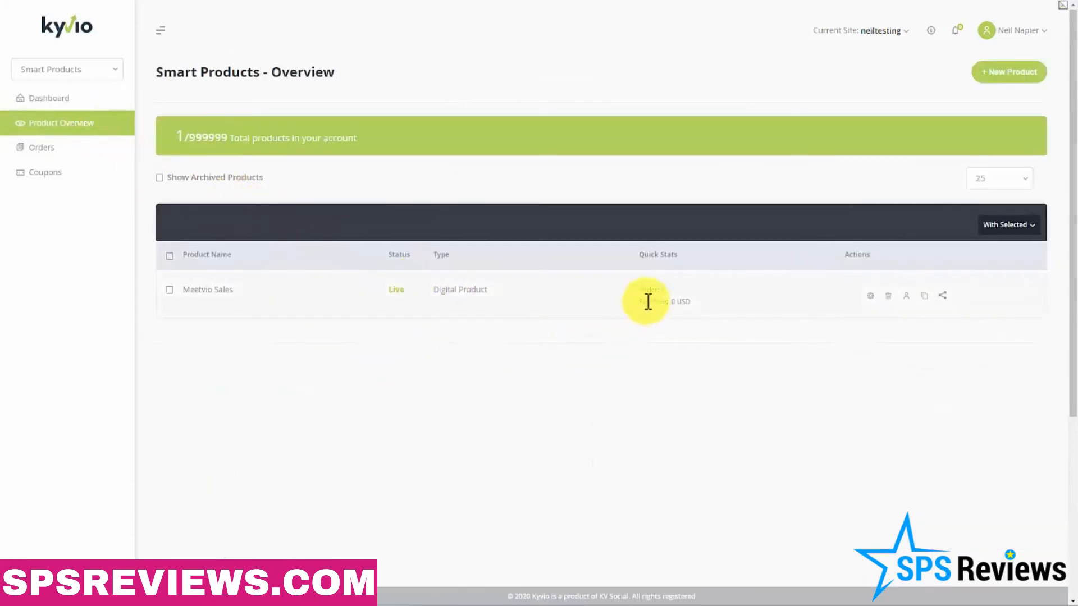
pyautogui.doubleClick(665, 290)
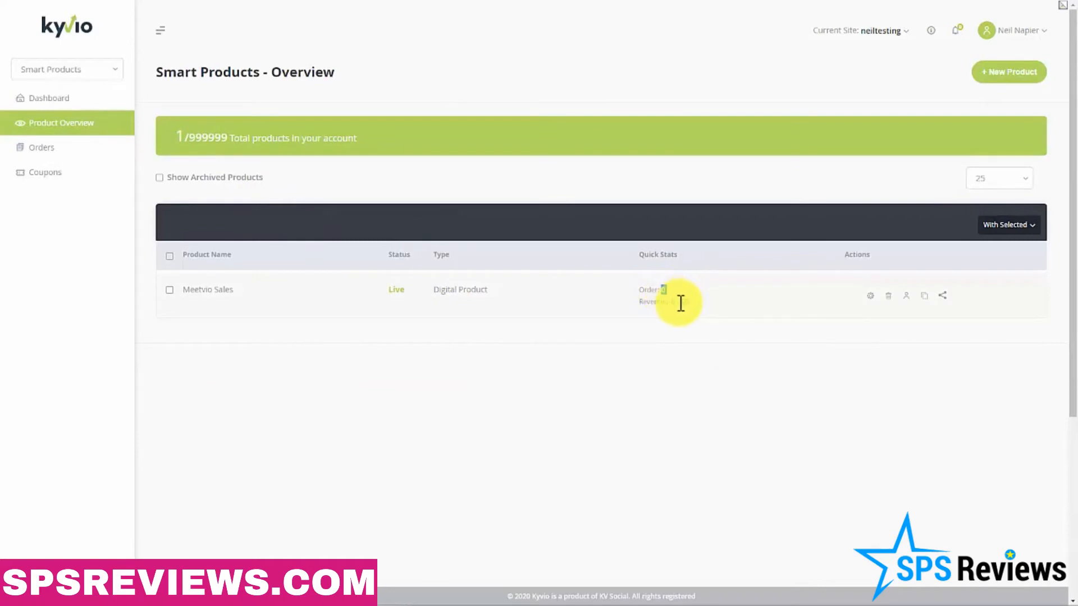
pyautogui.click(694, 328)
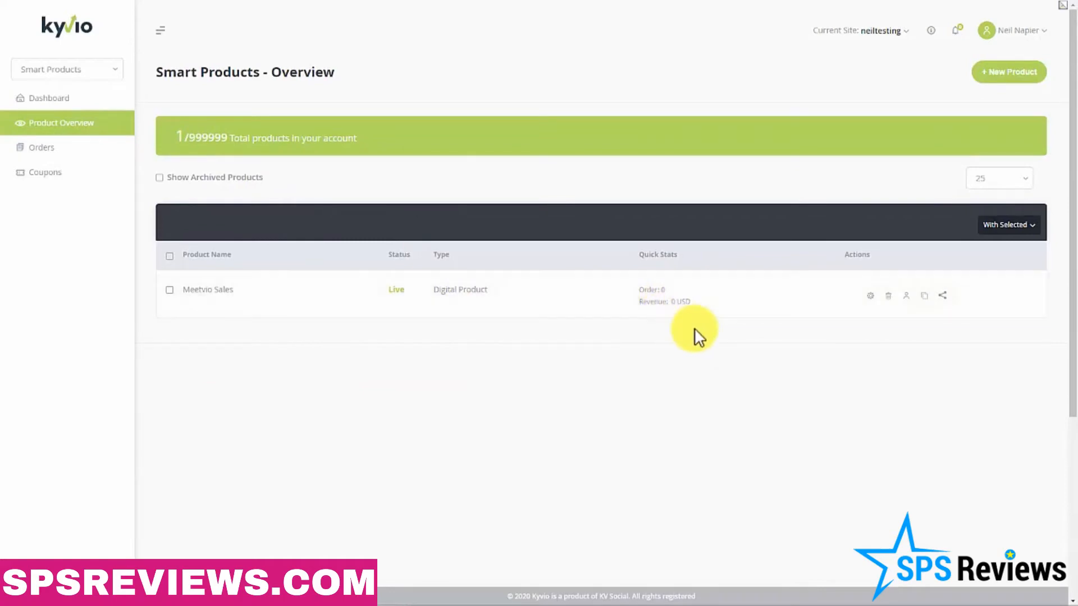
# Start creating a new product of the Digital Product type and continue to its product information
pyautogui.click(1012, 84)
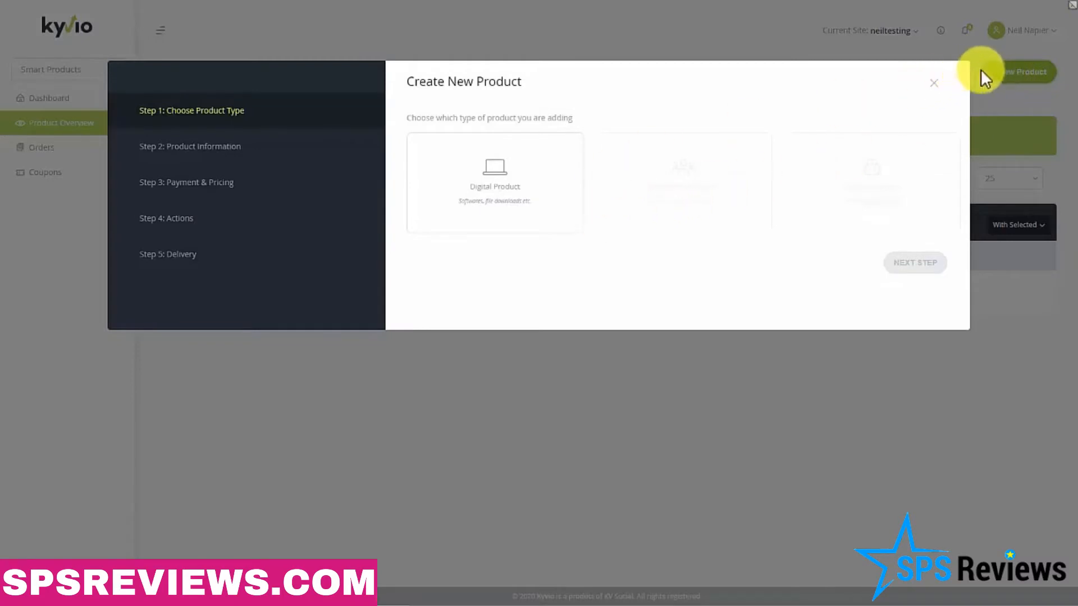
pyautogui.click(540, 225)
pyautogui.click(905, 268)
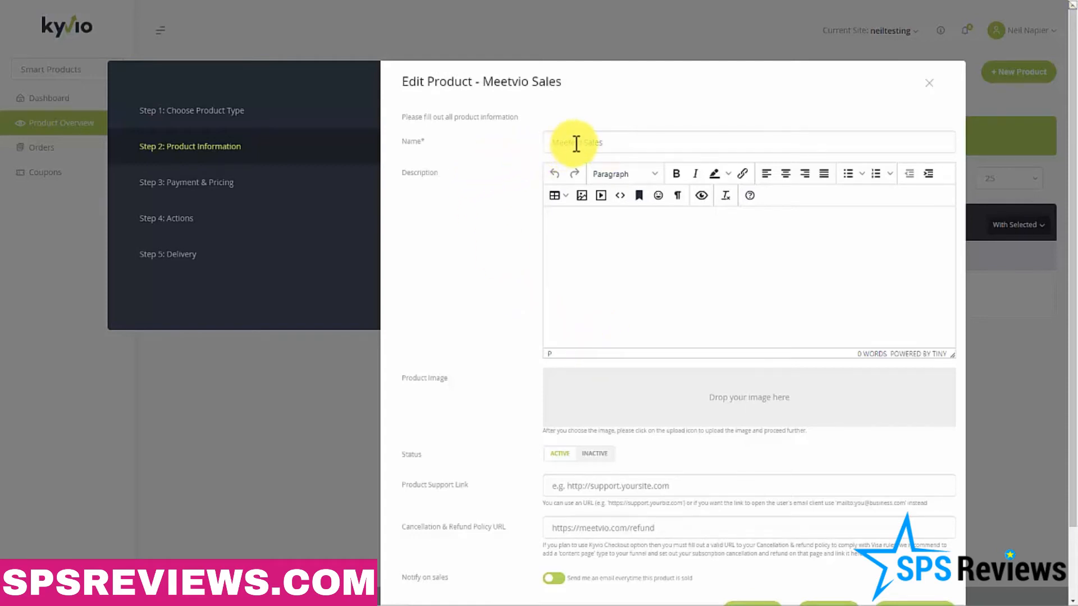
pyautogui.scroll(-2, 618, 315)
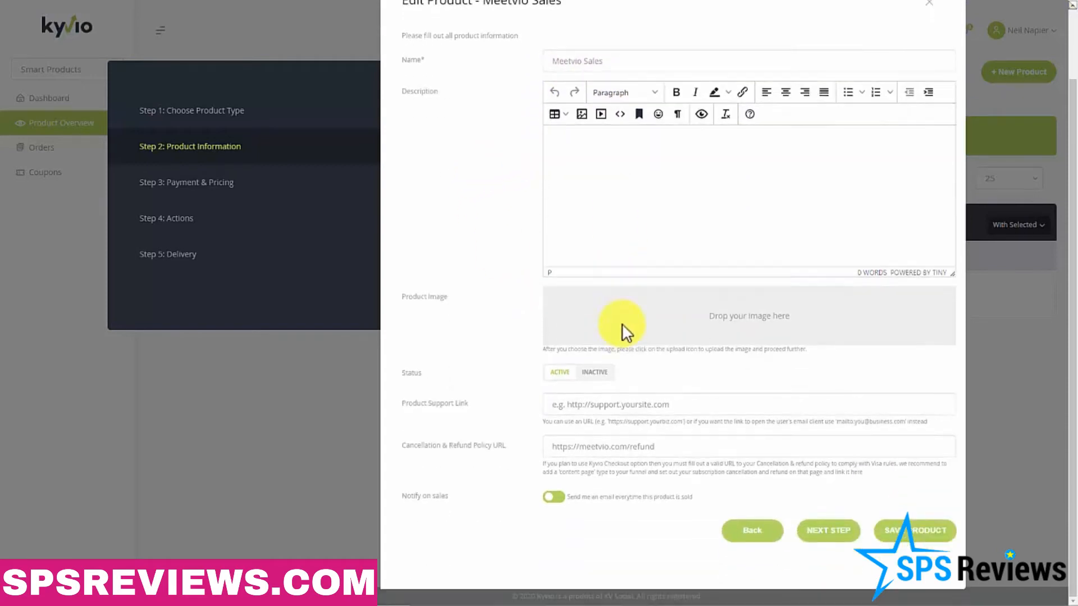
pyautogui.click(642, 404)
pyautogui.click(632, 431)
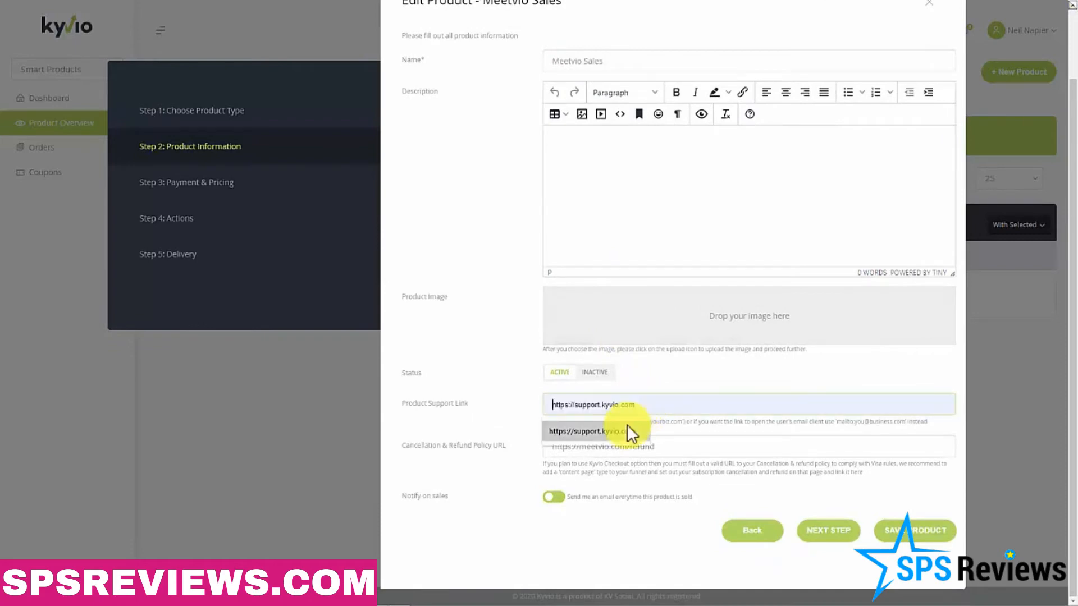
pyautogui.click(847, 531)
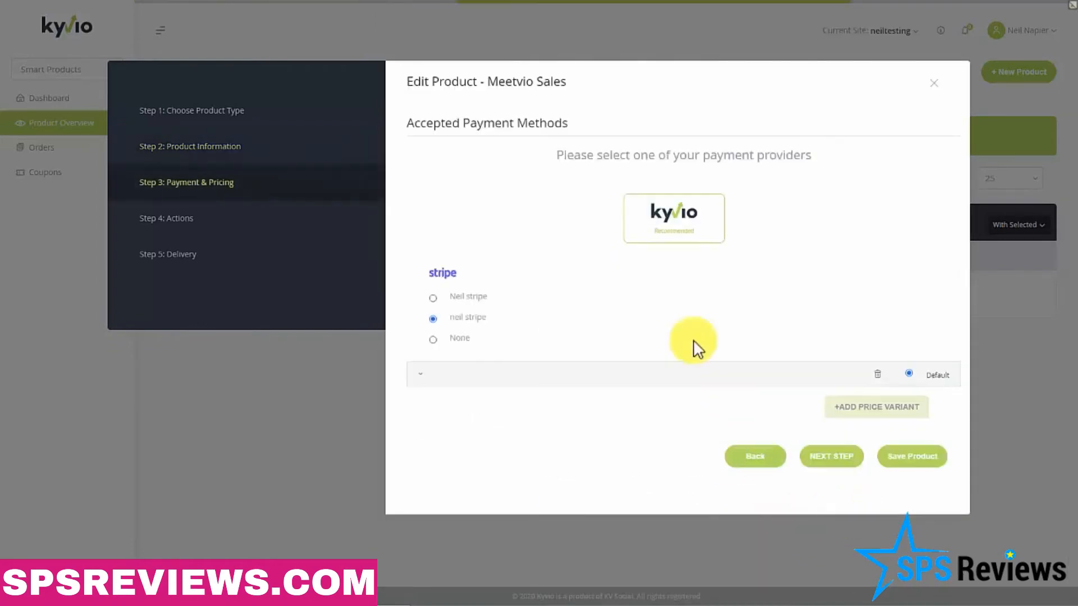